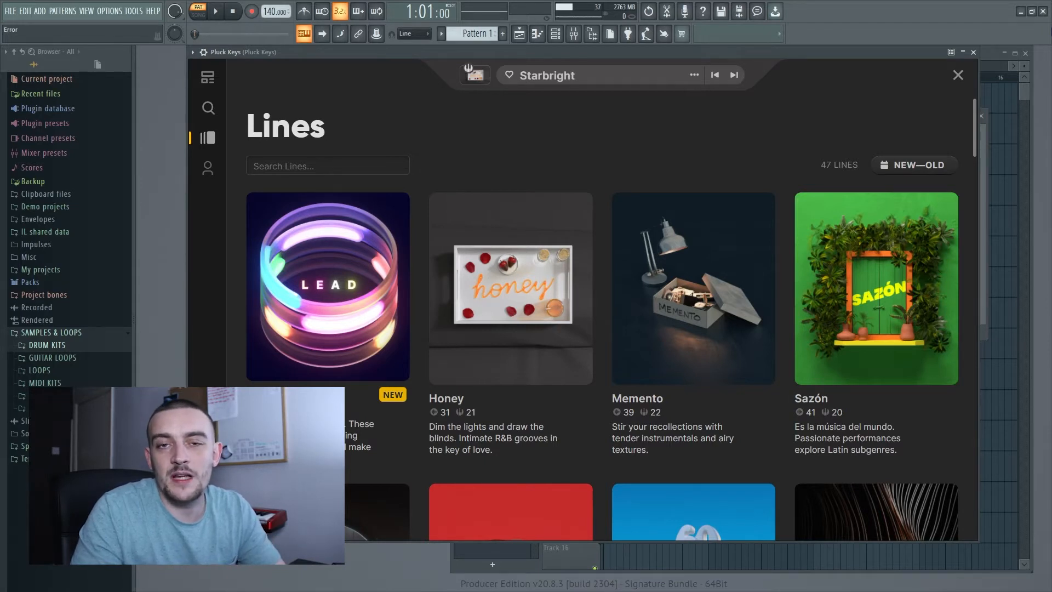
- Open the Memento line and show its note kits
mouse_move(734, 450)
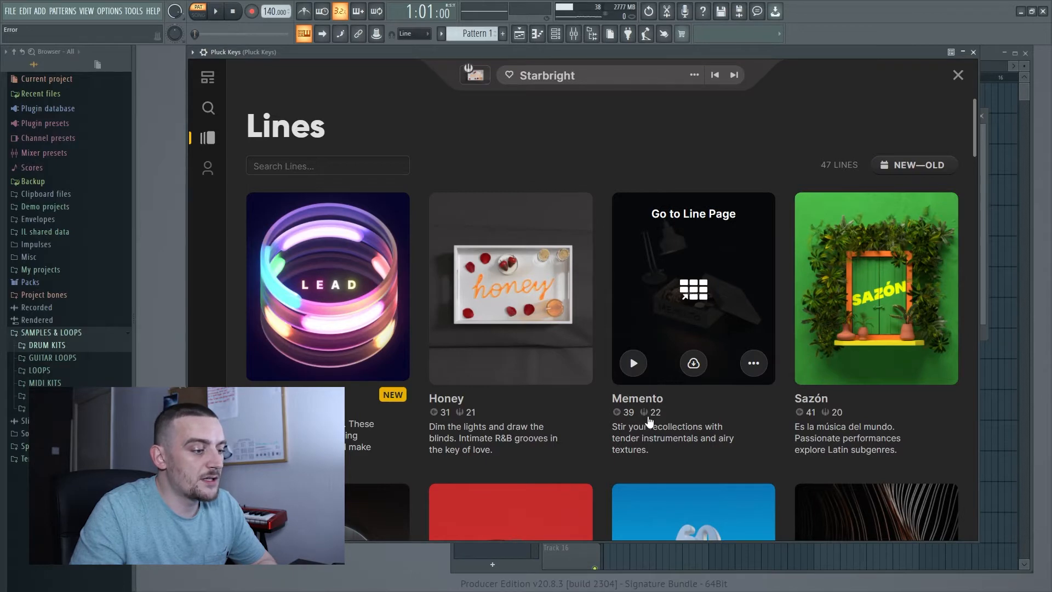
left_click(694, 295)
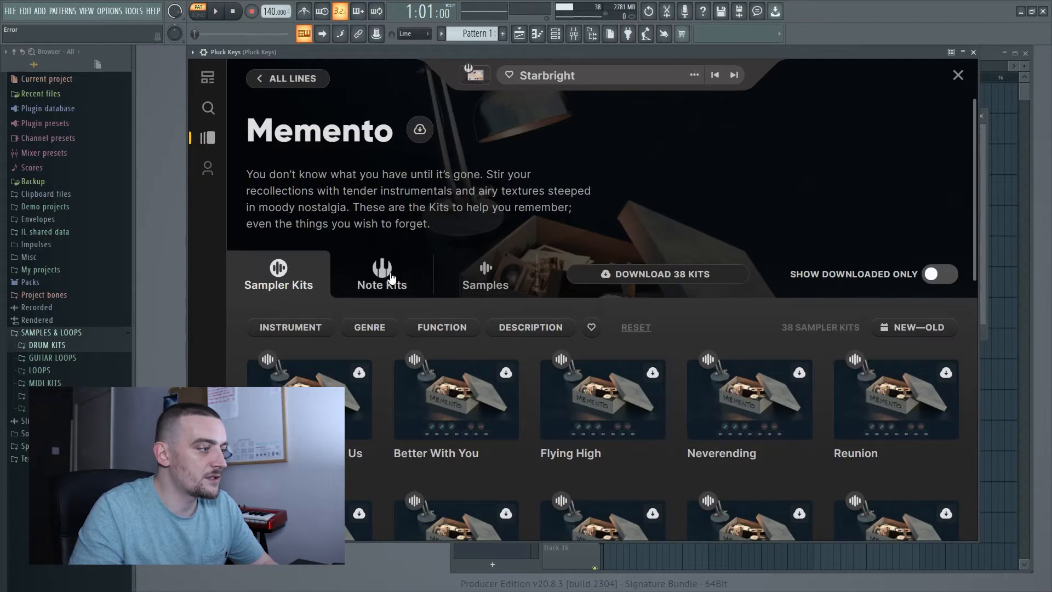
left_click(383, 273)
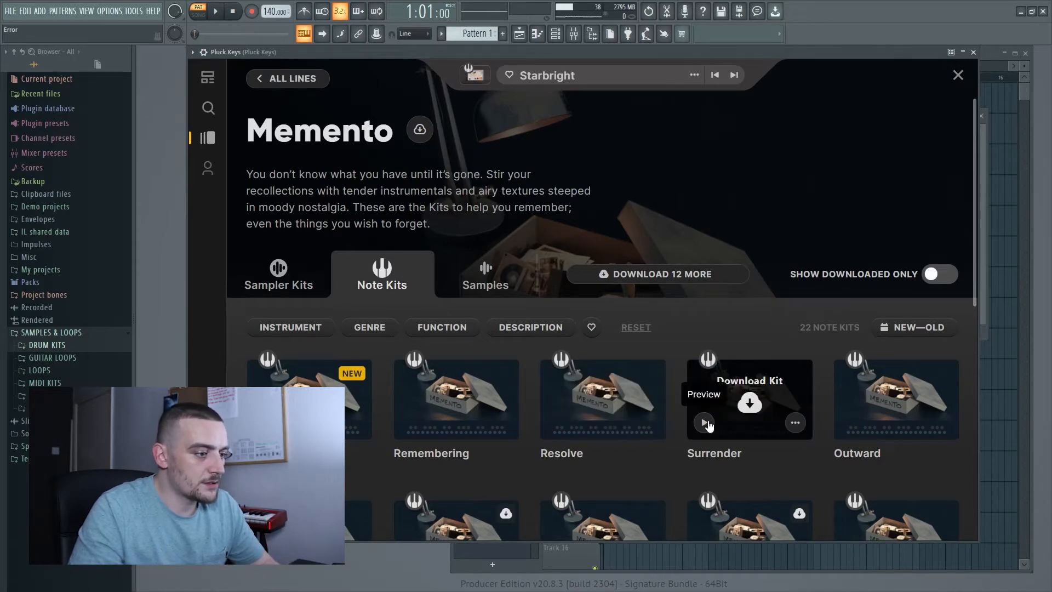
- Preview the Surrender, Outward and Lasting Moment note kits
left_click(704, 423)
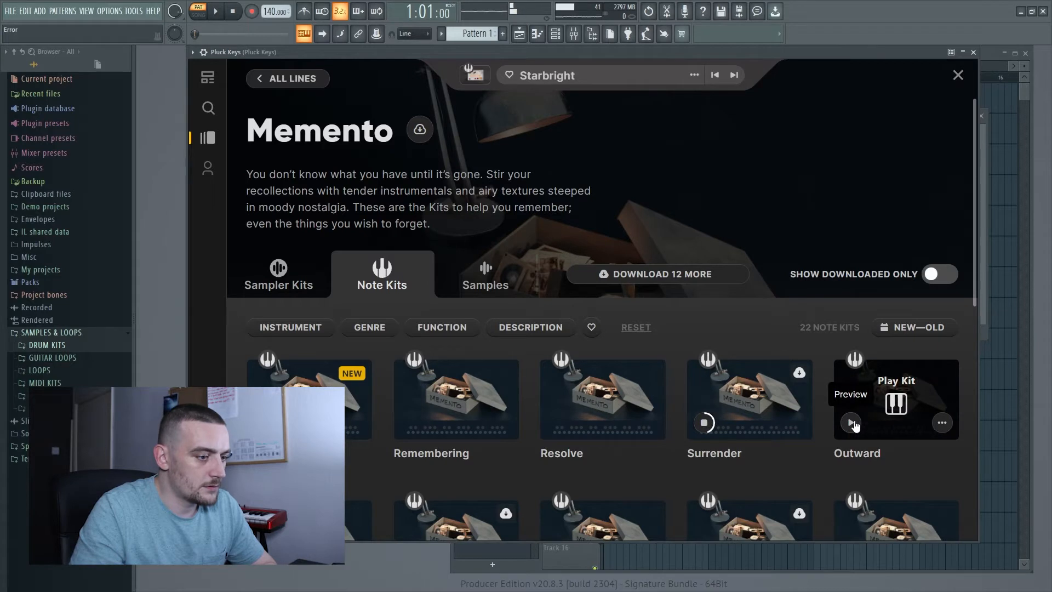
left_click(852, 422)
scroll(778, 460, "down", 1)
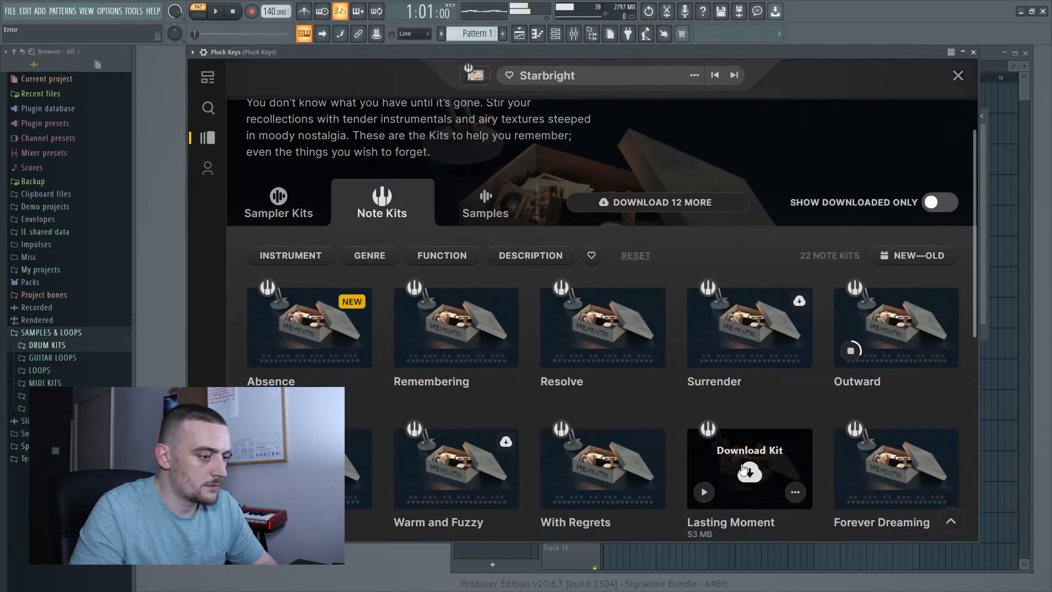
left_click(705, 493)
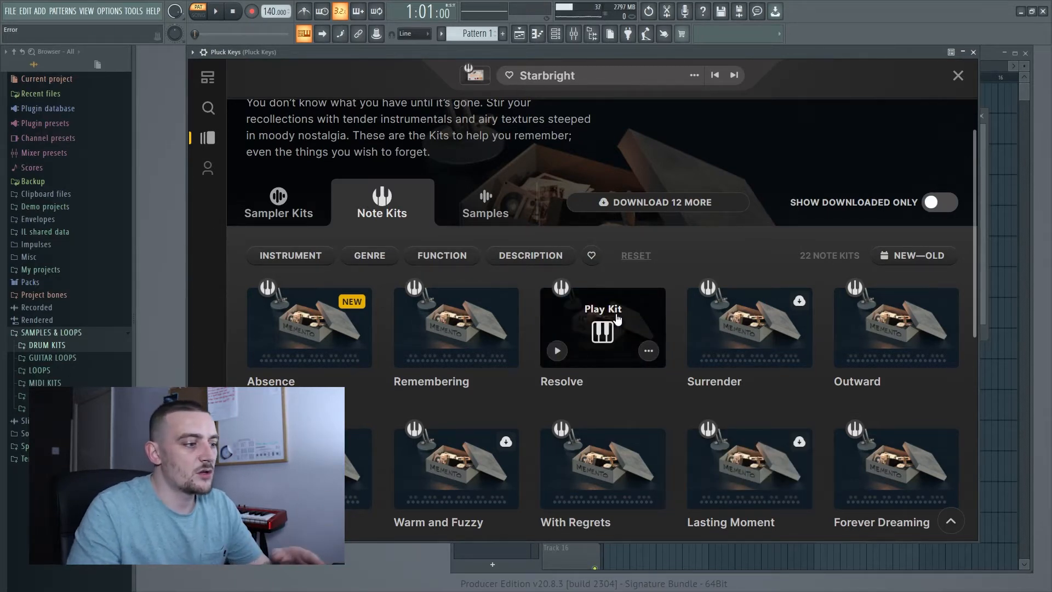
scroll(616, 318, "up", 2)
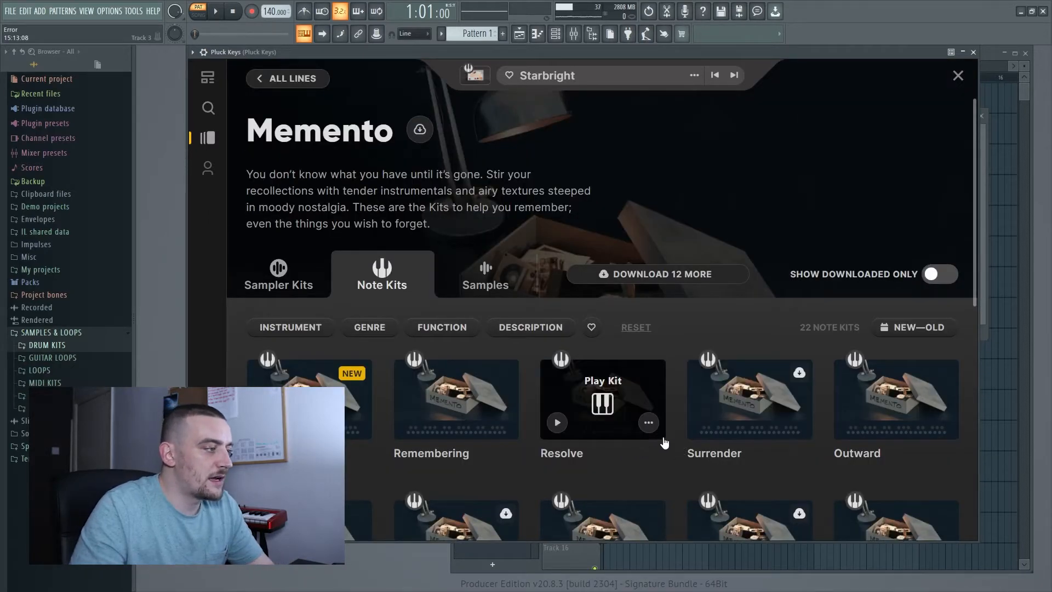
- Browse all note kits in the plugin's search and filter them to downloaded kits only
left_click(208, 107)
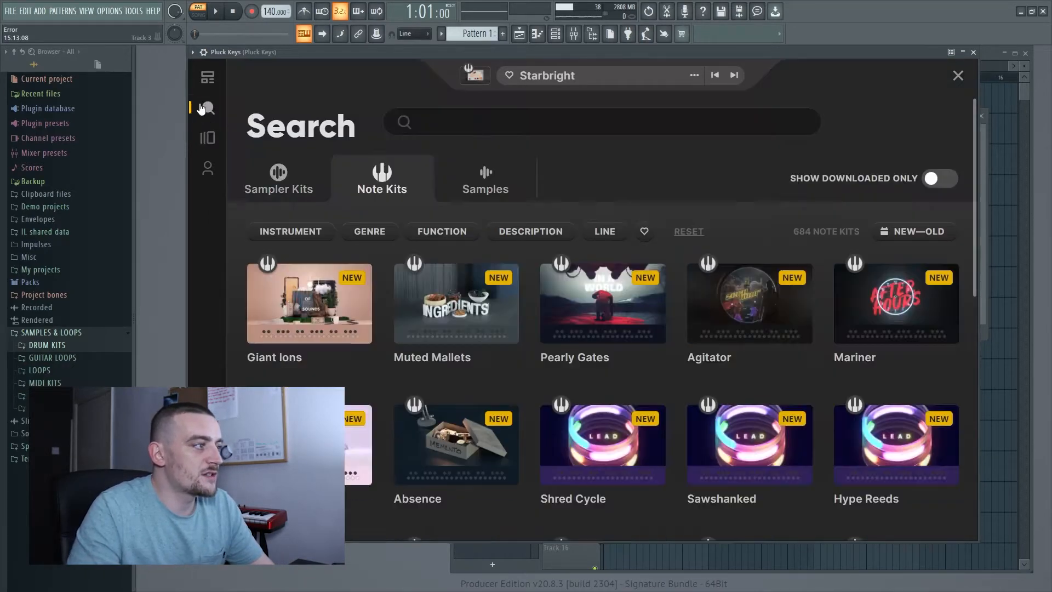
left_click(934, 182)
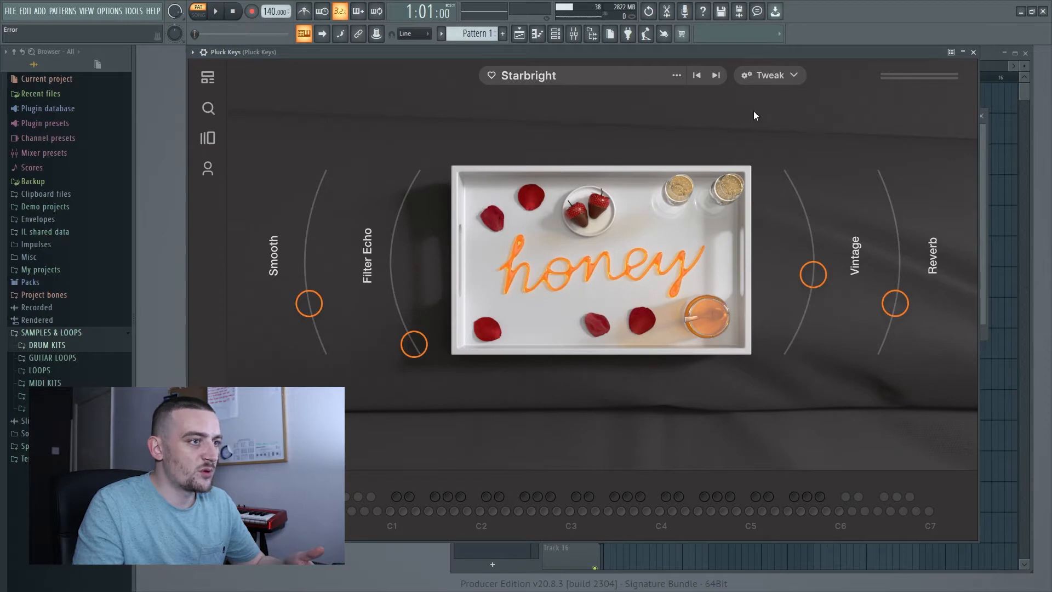
- Review the Starbright preset's layer, mixer and modulation settings
left_click(776, 81)
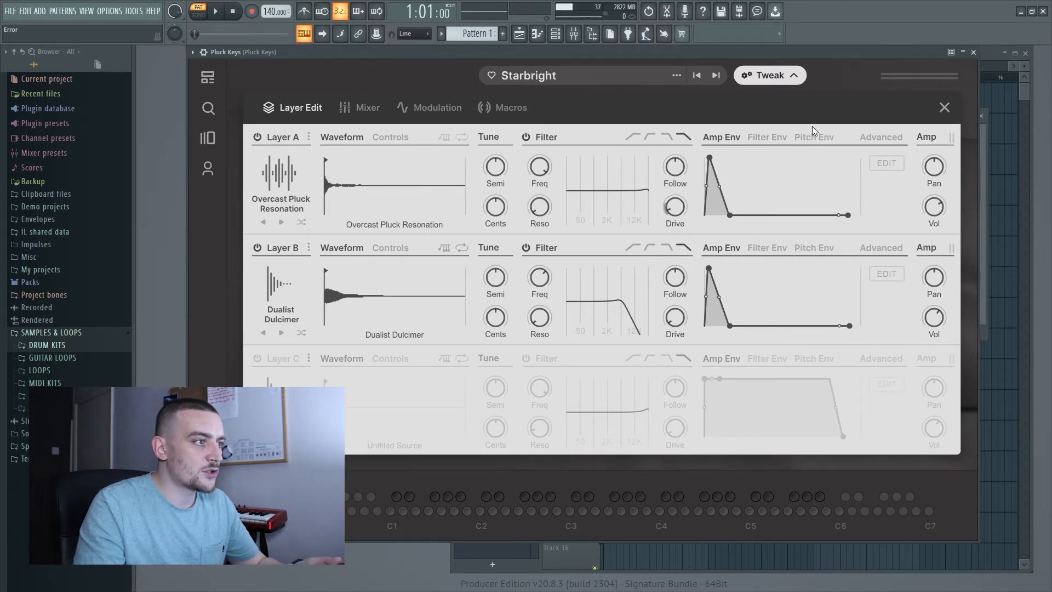
left_click(359, 109)
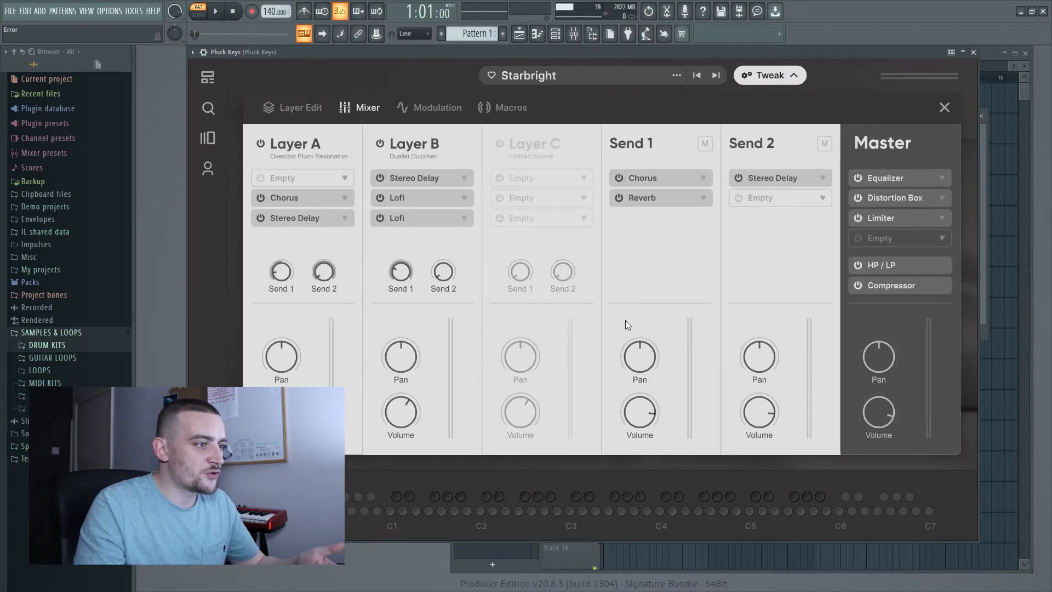
left_click(413, 109)
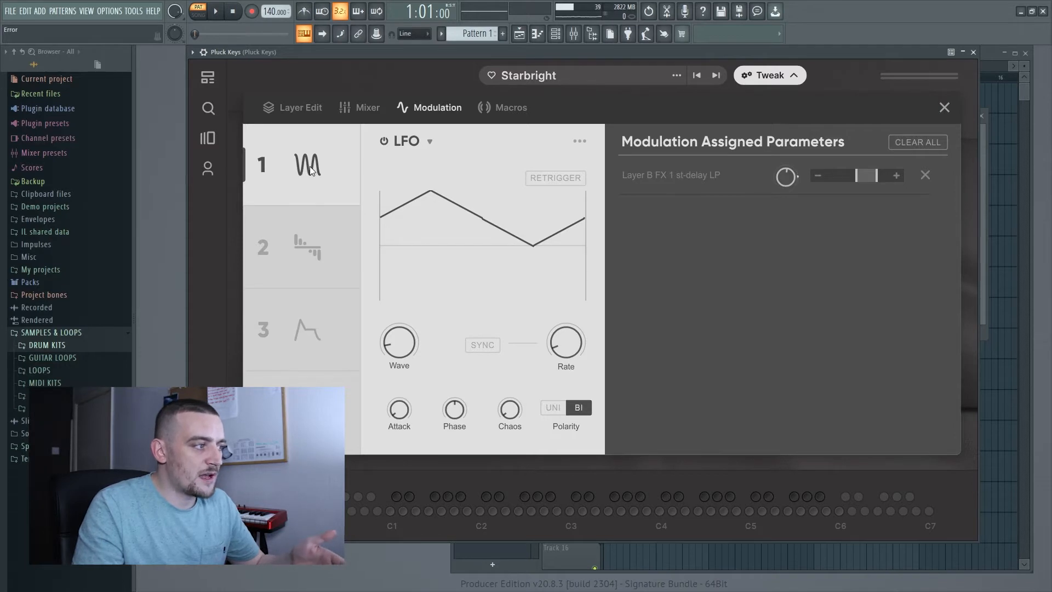
left_click(314, 268)
- Review the parameters assigned to the Smooth, Filter Echo, Vintage and Reverb macros
left_click(505, 109)
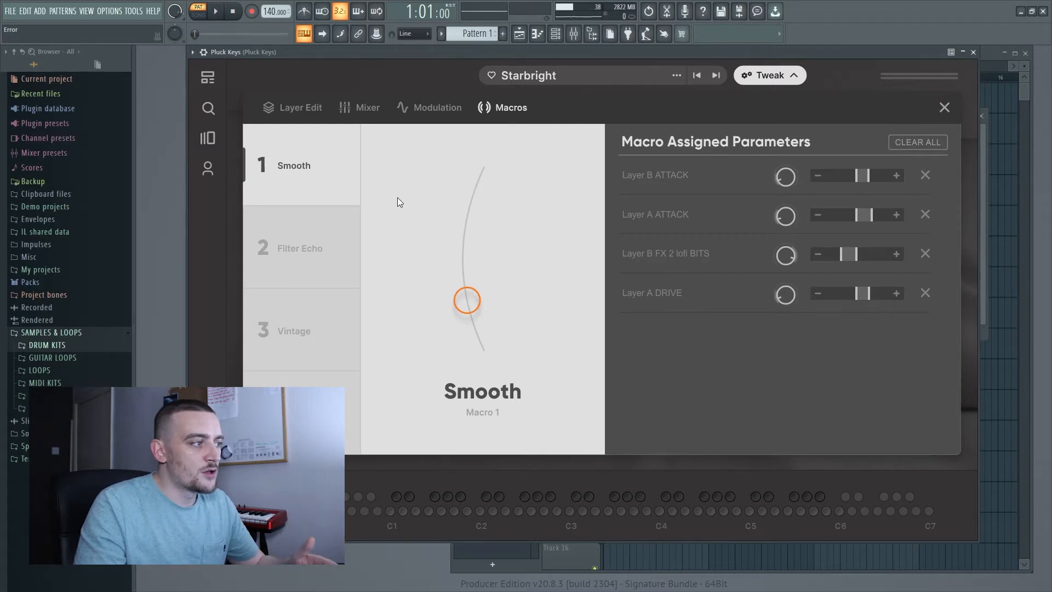
left_click(301, 256)
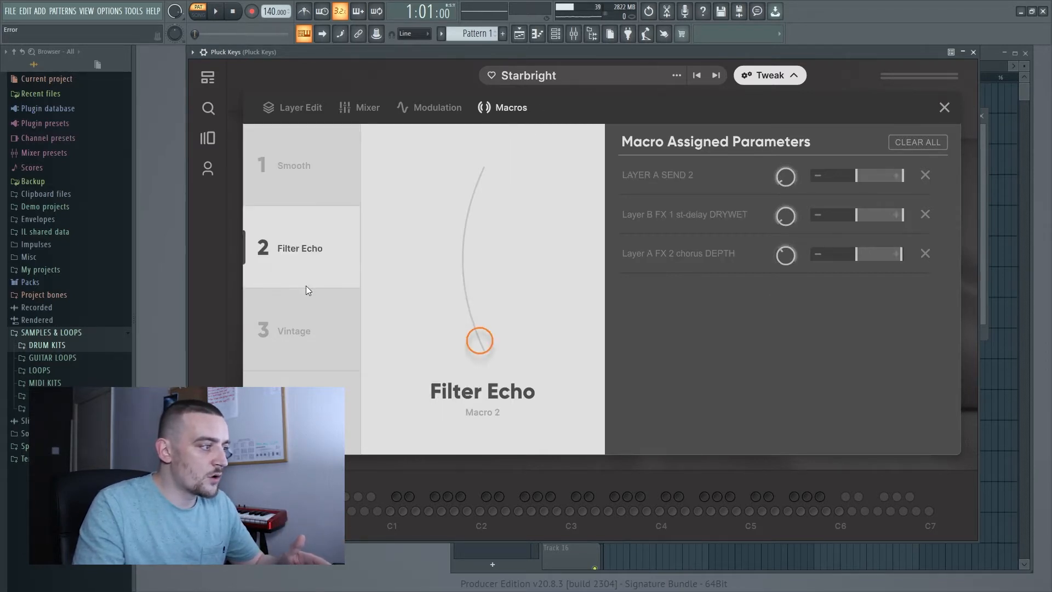
left_click(307, 330)
left_click(313, 379)
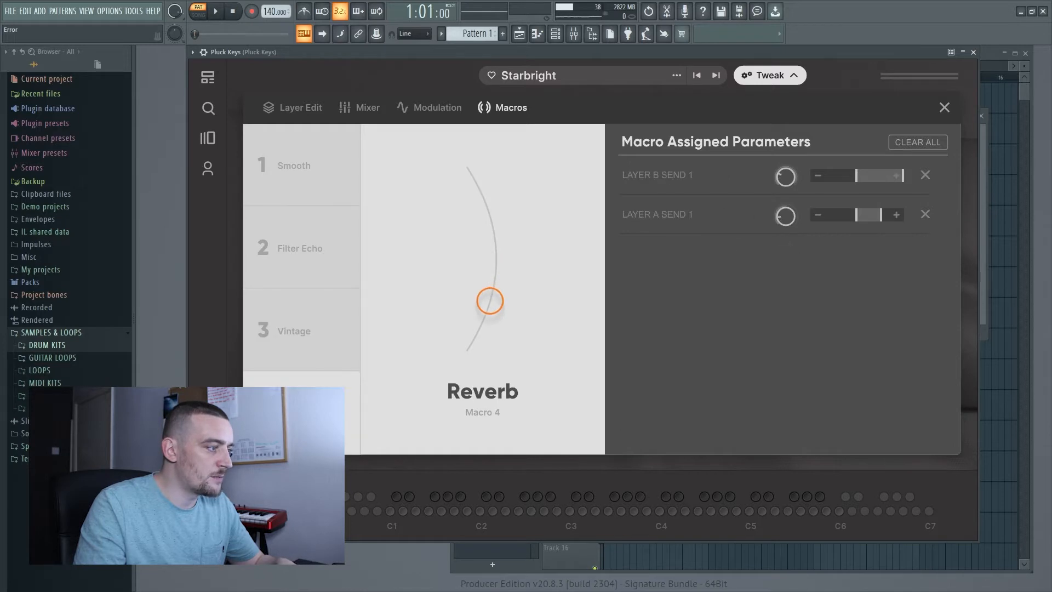
left_click(305, 336)
left_click(301, 249)
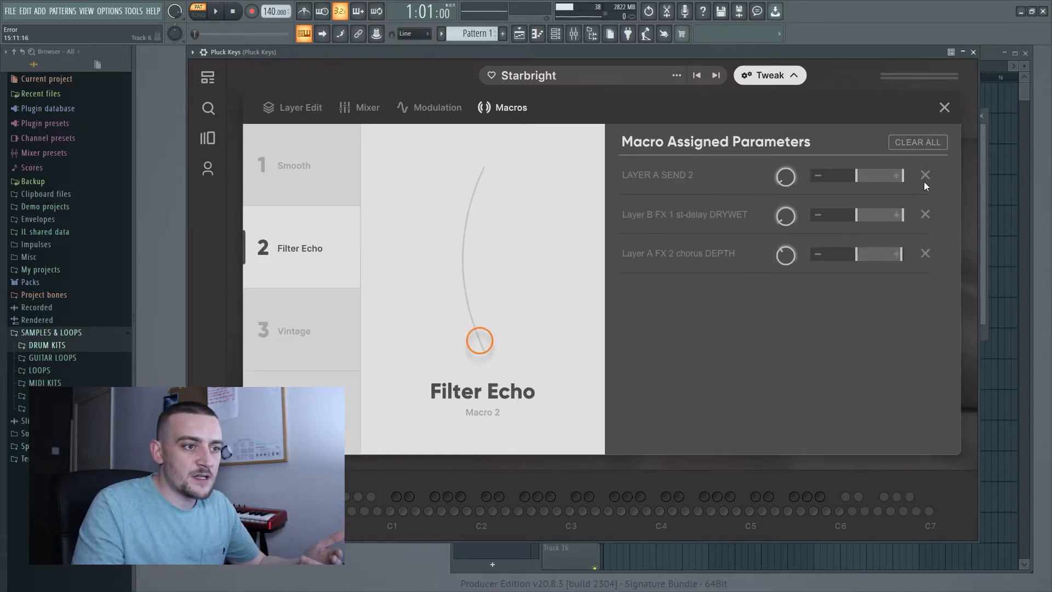
left_click(279, 190)
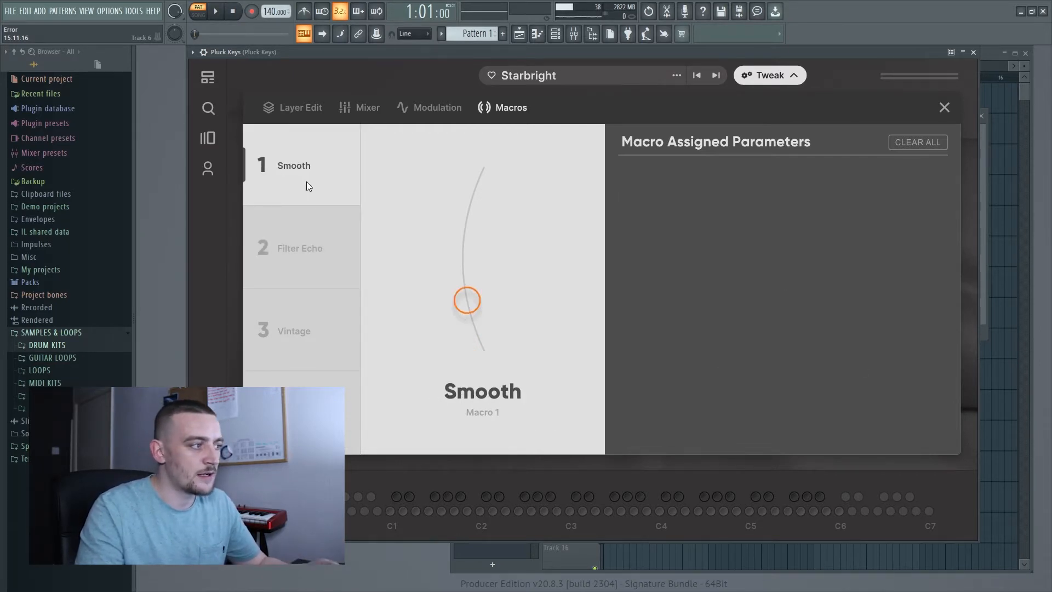
left_click(322, 272)
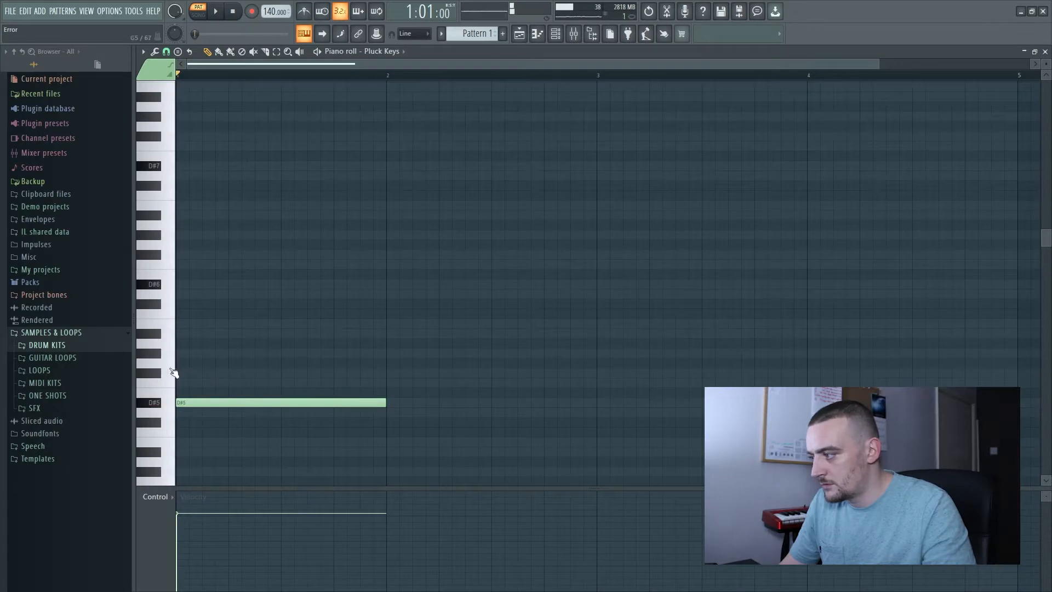
- Complete the one-bar chord on D#5 with F#5 and A#5, raise the F#5 one octave, and play it back
left_click(210, 334)
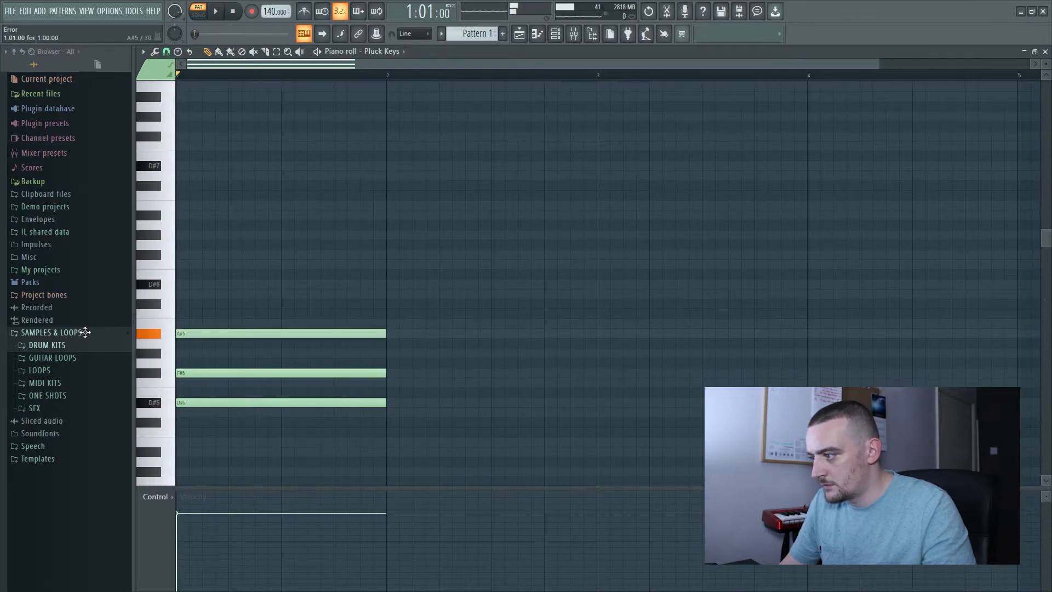
left_click(294, 372, "ctrl")
key("ctrl+Up")
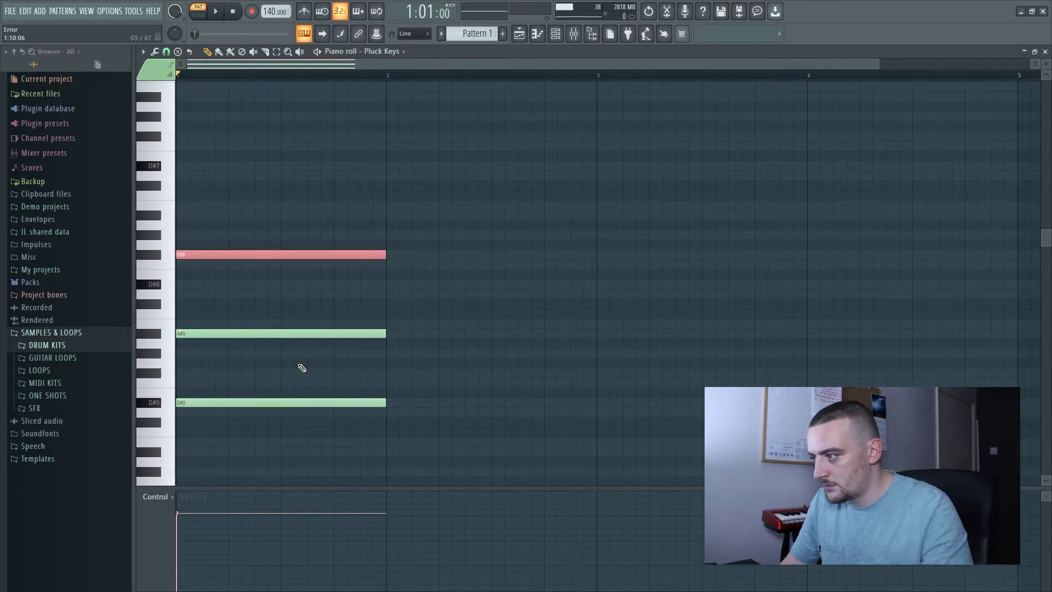
key("space")
- Add an A#6 note halfway through bar 1, shorten it to end with the bar, and audition the pattern
left_click_drag(279, 196, 287, 230)
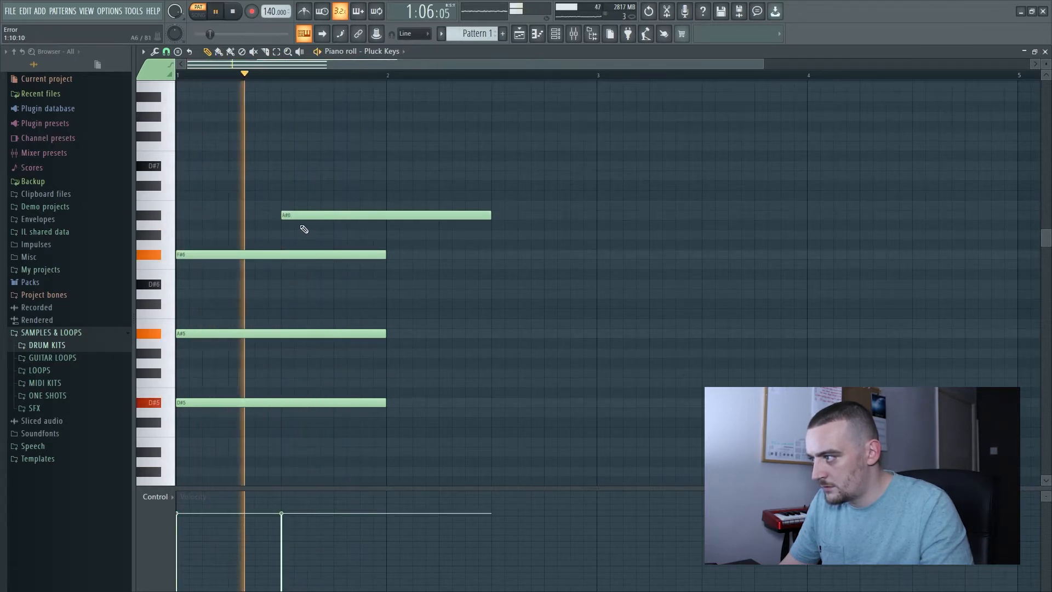
key("space")
left_click_drag(487, 218, 386, 218)
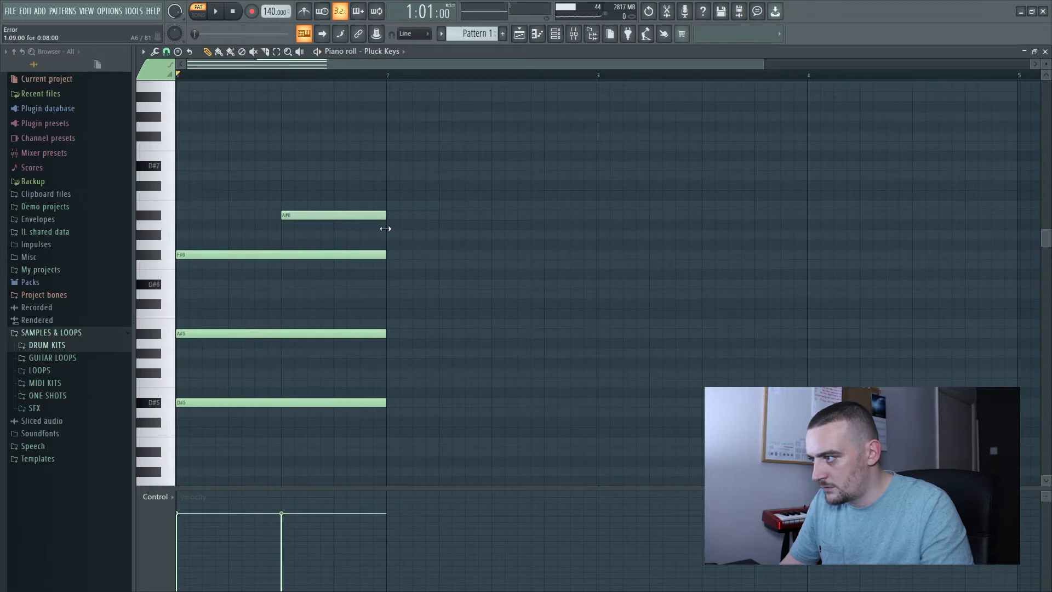
key("space")
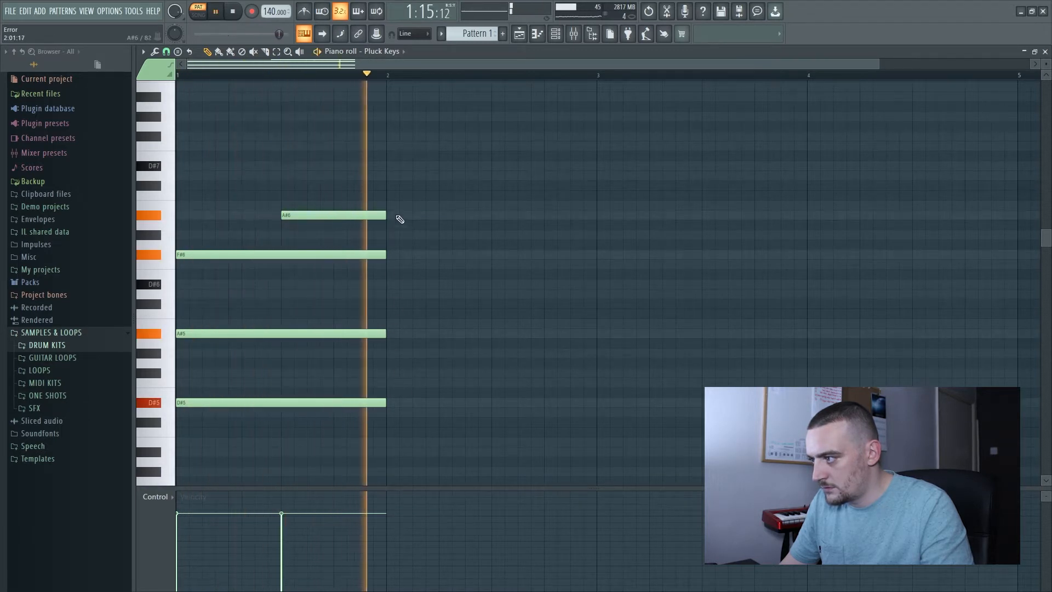
key("space")
- Add half-bar notes B6, G#5 and D#6 at the start of bar 2, auditioning the chord
mouse_move(399, 247)
left_mouse_down()
mouse_move(387, 200)
mouse_move(392, 211)
left_mouse_up()
key("space")
mouse_move(397, 382)
left_mouse_down()
mouse_move(371, 375)
mouse_move(388, 359)
left_mouse_up()
key("space")
left_click_drag(408, 294, 386, 293)
key("space")
key("space")
- Add a half-bar F6 note in the second half of bar 2 and play the pattern
left_click(494, 295)
left_click_drag(495, 297, 491, 267)
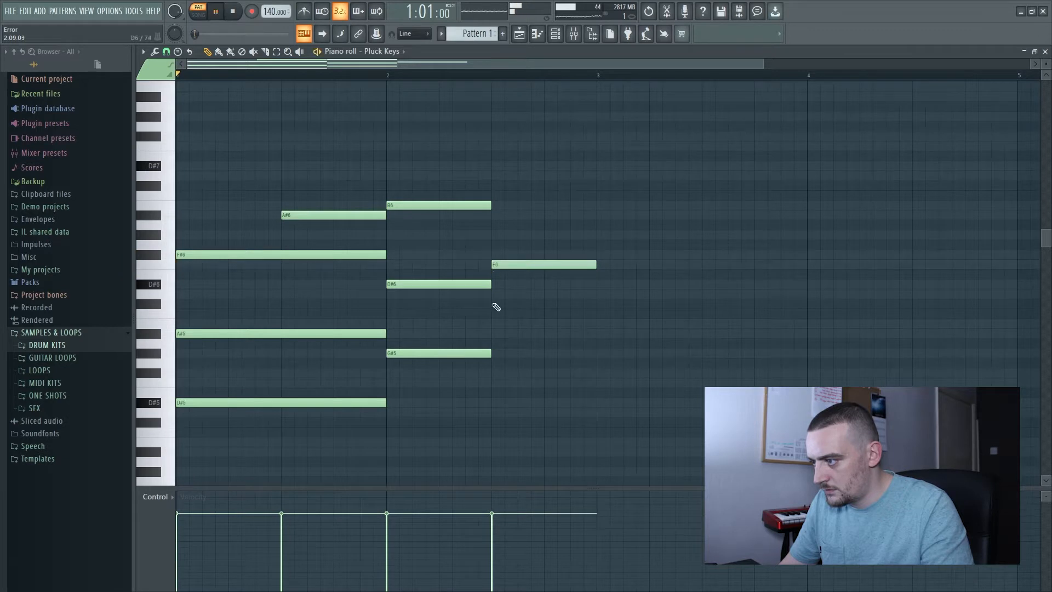
key("space")
- Extend the B6, D#6 and G#5 notes to the end of bar 2, leaving no notes selected
left_click_drag(425, 416, 454, 110)
left_click_drag(492, 216, 596, 216)
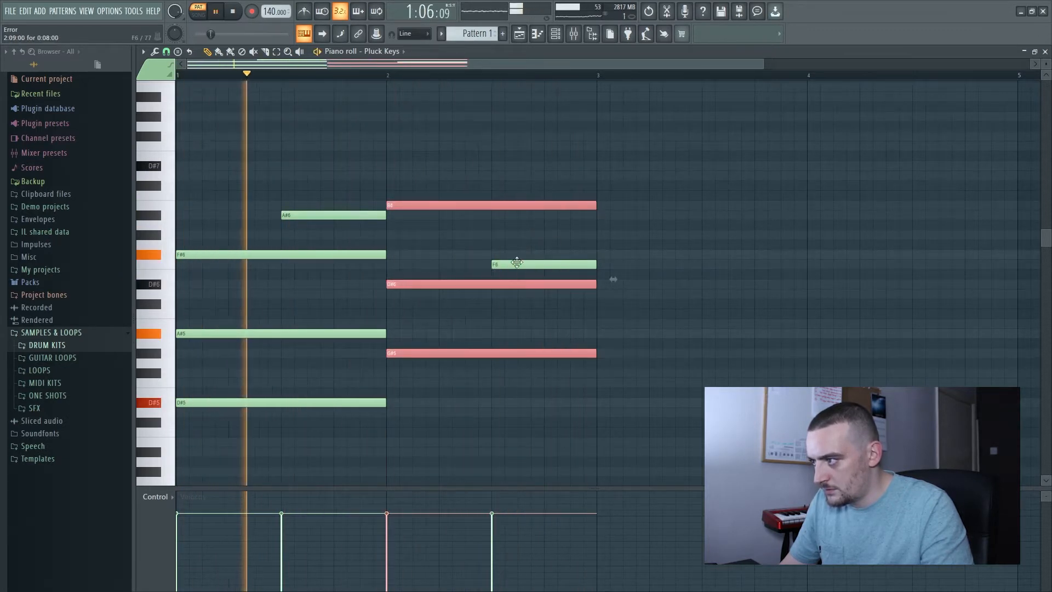
left_click(540, 400, "ctrl")
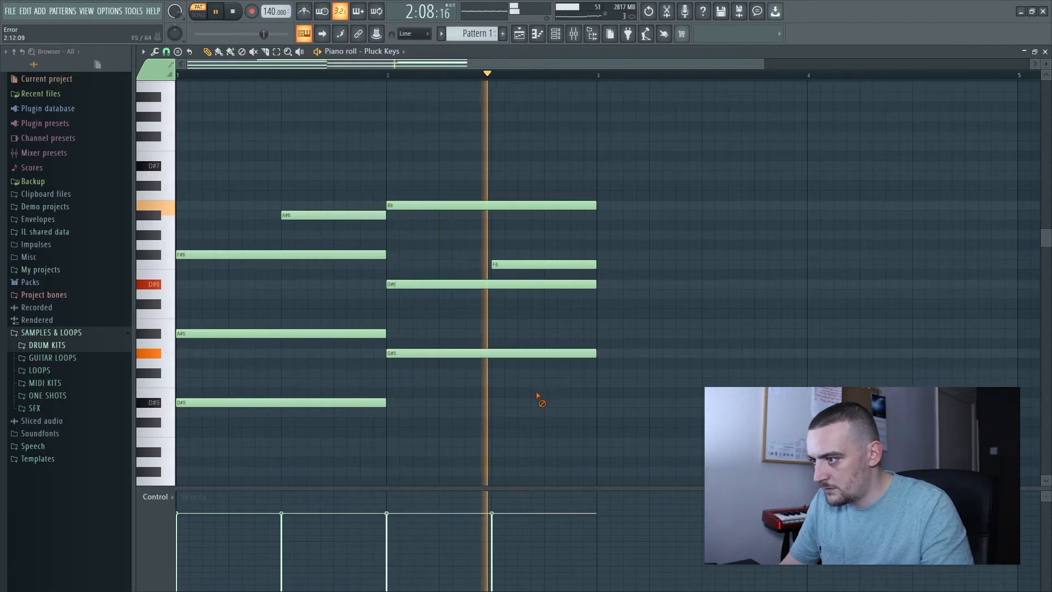
- Add a two-step D#7 note at the very end of bar 1
left_click(338, 166)
left_click_drag(544, 176, 398, 165)
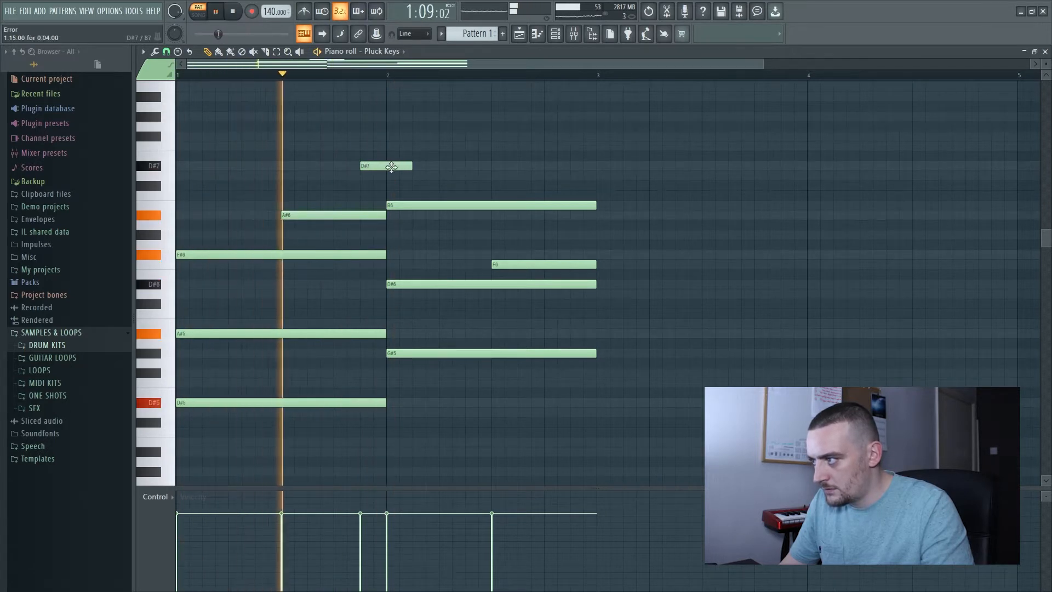
left_click_drag(411, 166, 385, 165)
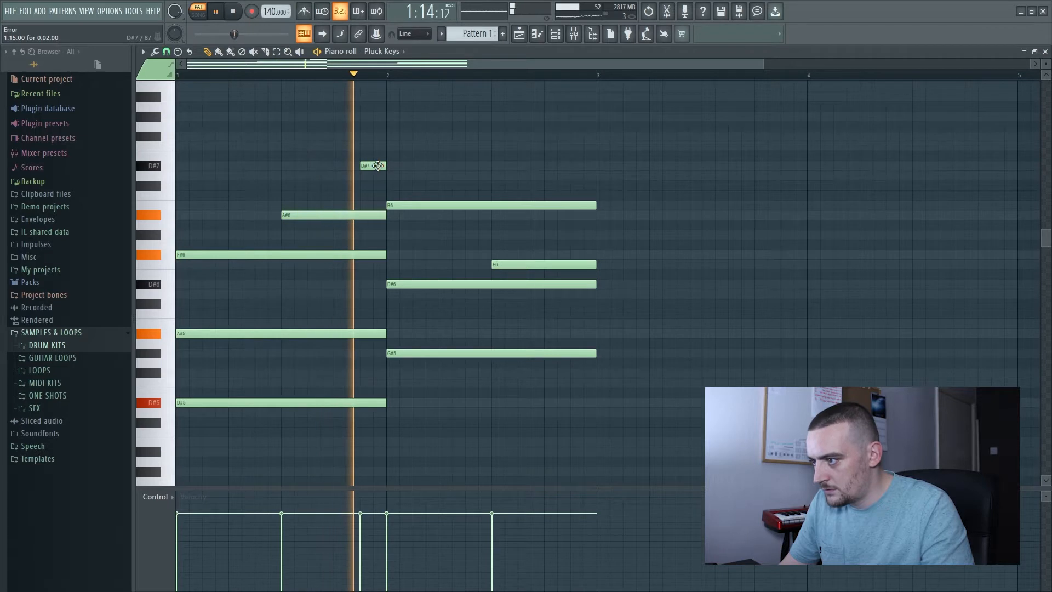
key("space")
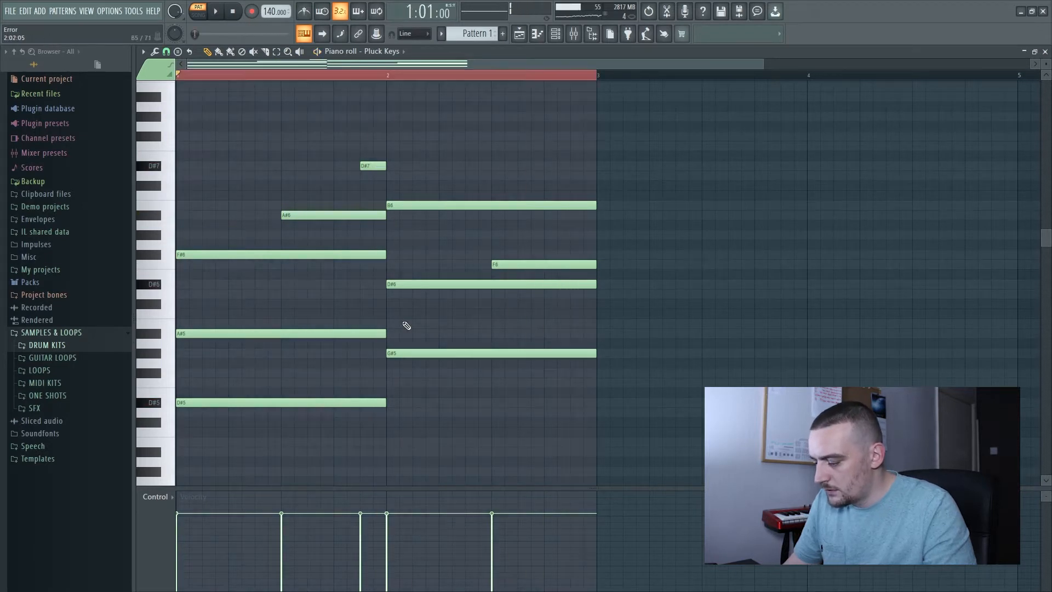
- Strum all the notes with the start time strength reduced to a very slight offset, checking it during playback
key("ctrl+a")
key("alt+s")
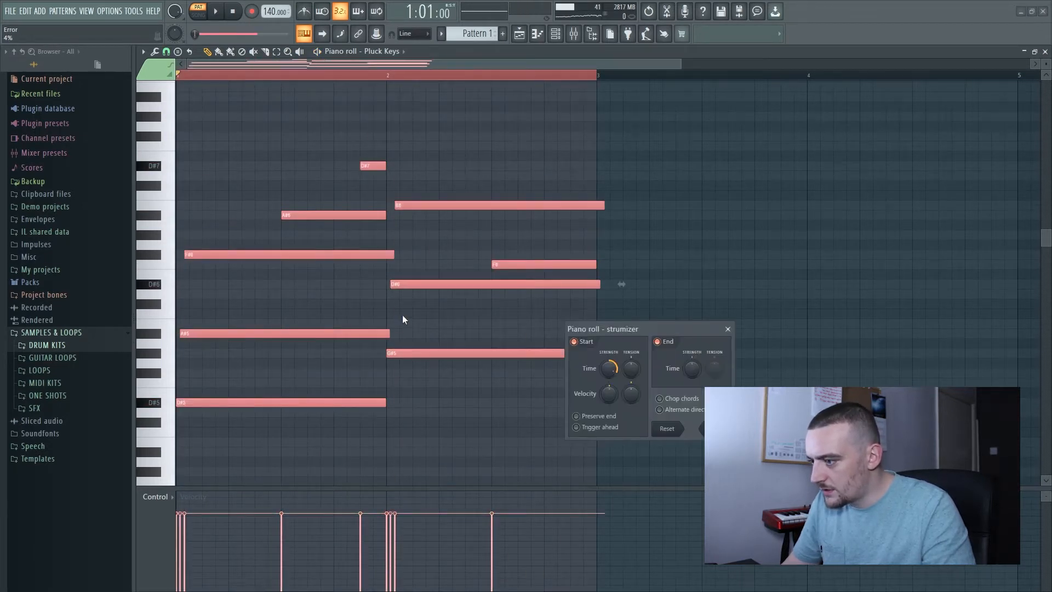
key("space")
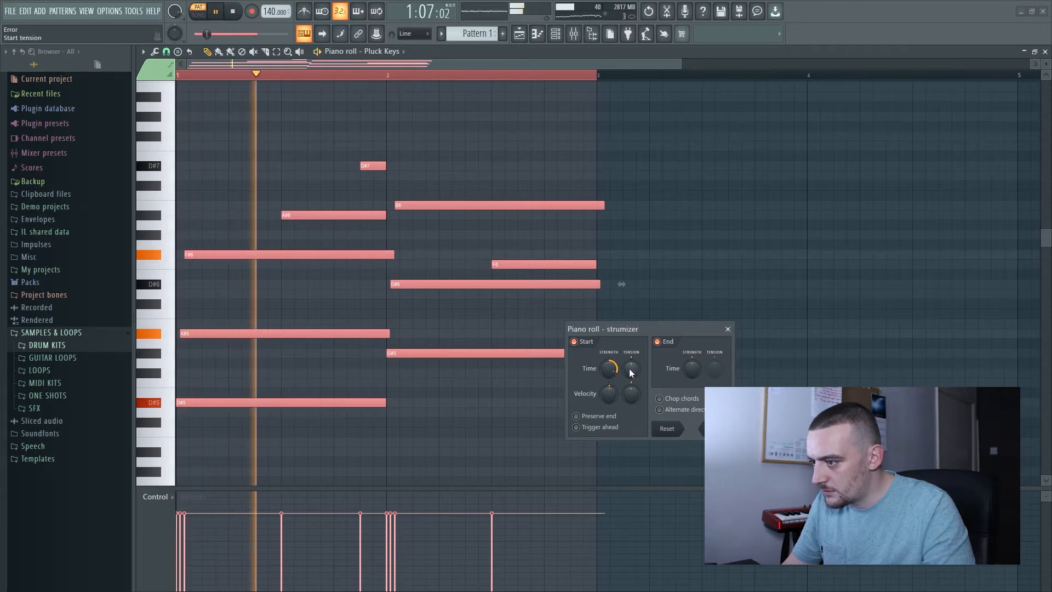
left_click_drag(609, 369, 609, 383)
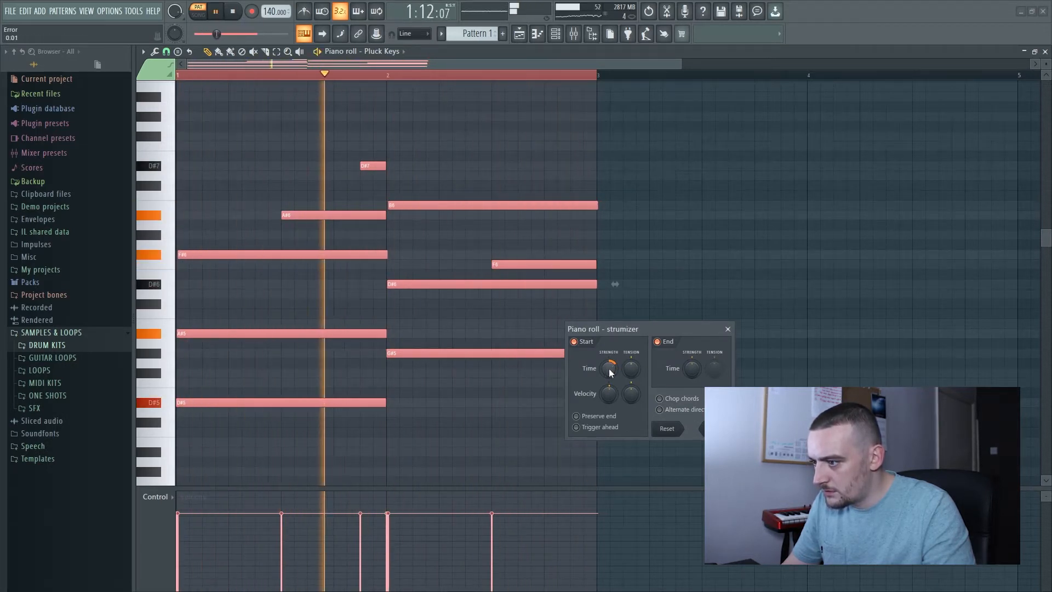
key("Return")
key("space")
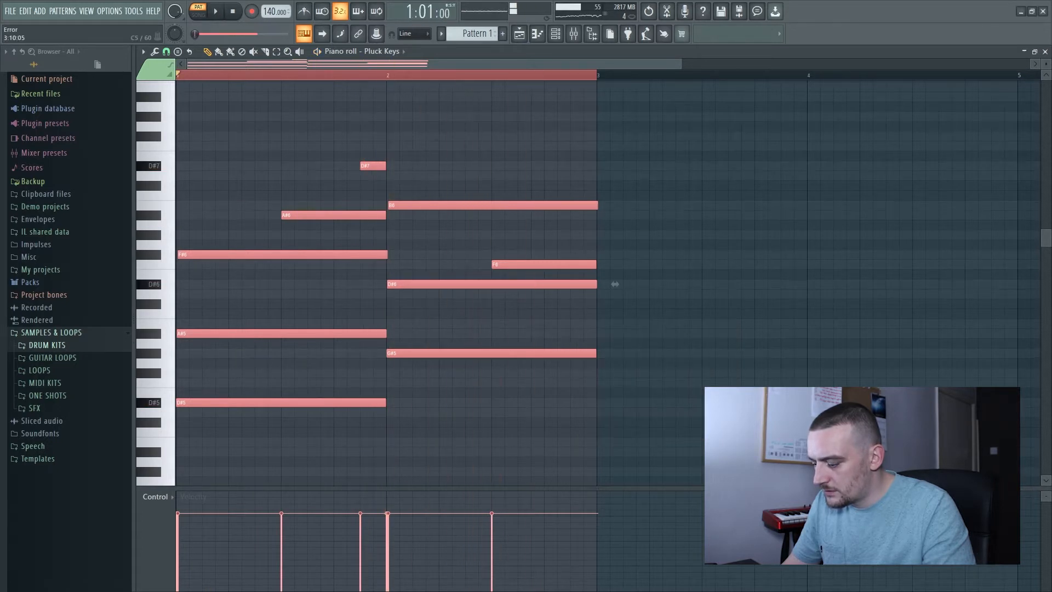
- Randomize the velocity levels of all the notes and play the pattern
key("alt+r")
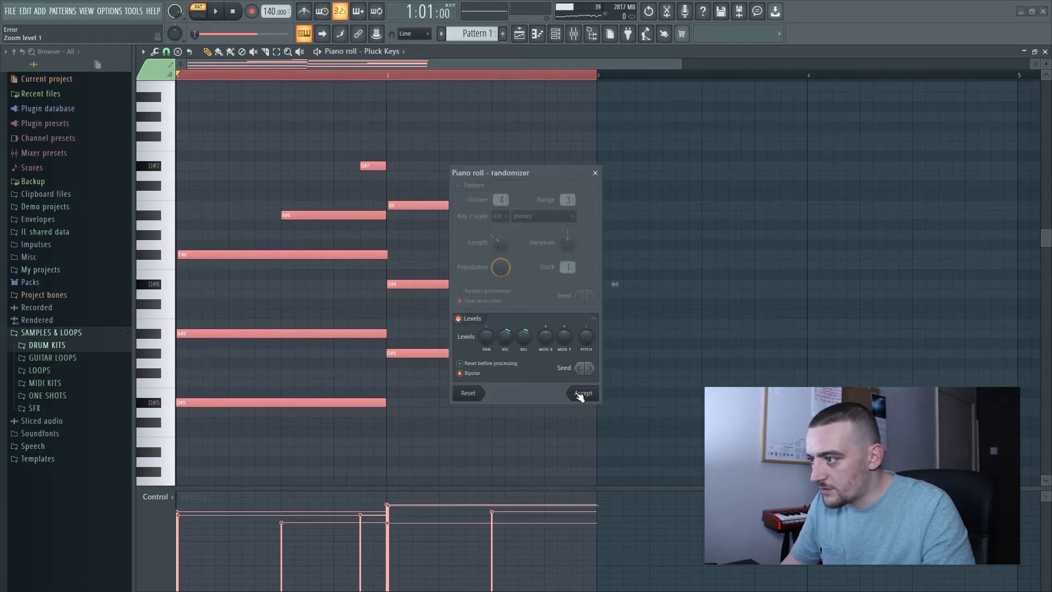
key("space")
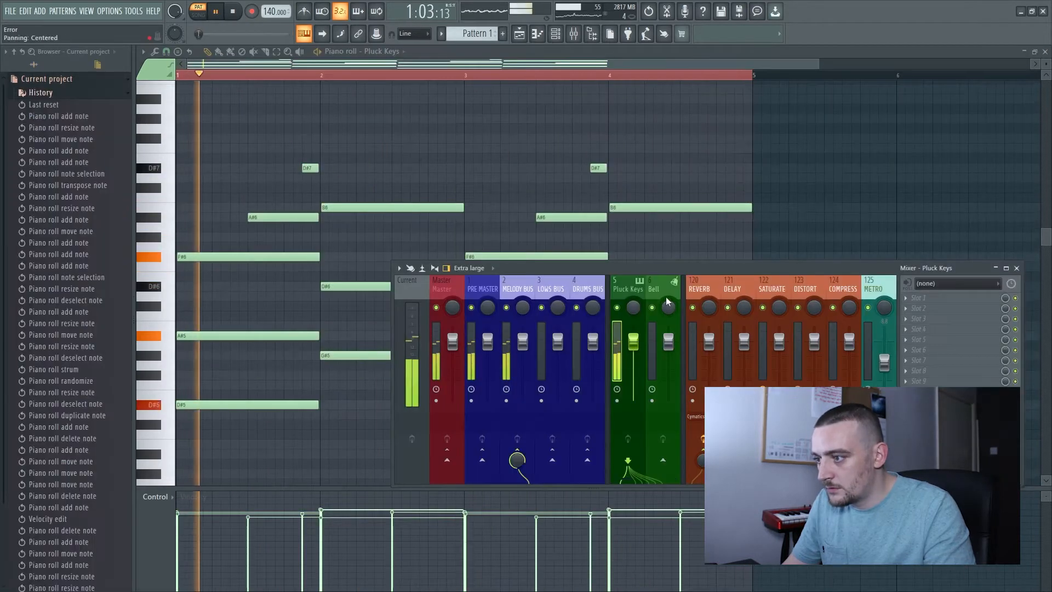
- Load HalfTime in the first effect slot of the Pluck Keys mixer track and raise its Smooth amount to about 9.1 ms
left_click(909, 298)
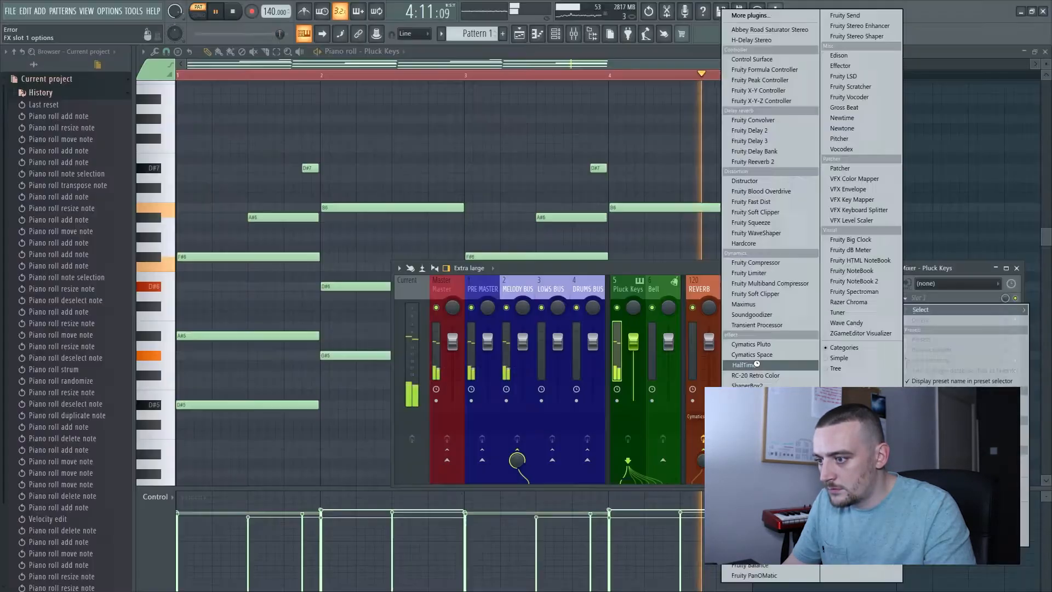
left_click(745, 365)
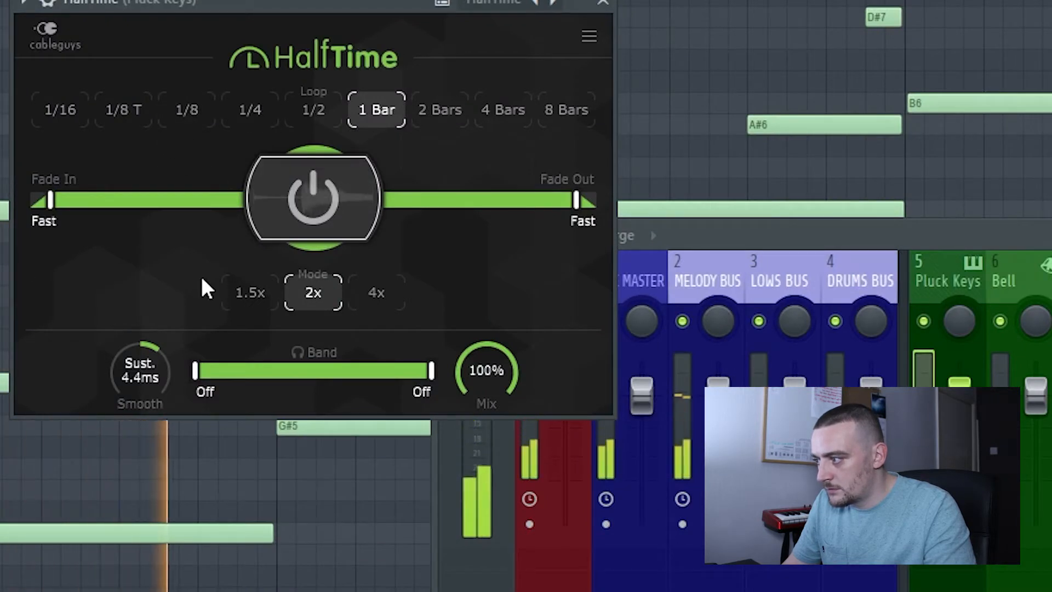
mouse_move(138, 392)
left_mouse_down()
mouse_move(138, 378)
mouse_move(140, 400)
left_mouse_up()
- Try shorter HalfTime loops, settling on 1/8, with Smooth at about 78 ms and the band's low split near 283 Hz
left_click(257, 114)
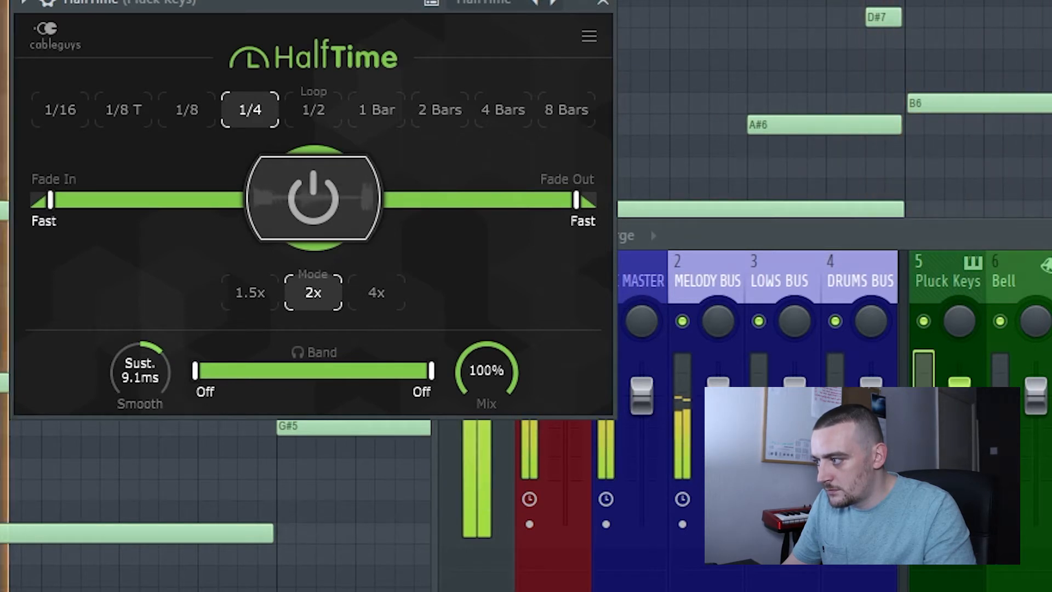
left_click(313, 109)
left_click_drag(140, 378, 137, 362)
left_click(211, 122)
left_click_drag(140, 371, 140, 368)
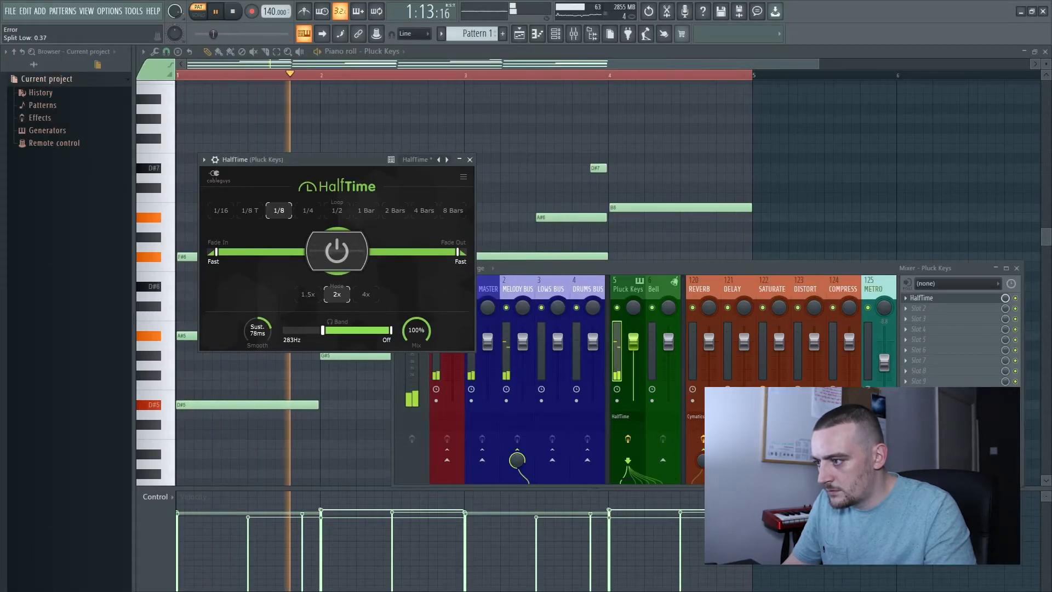
left_click_drag(322, 329, 323, 329)
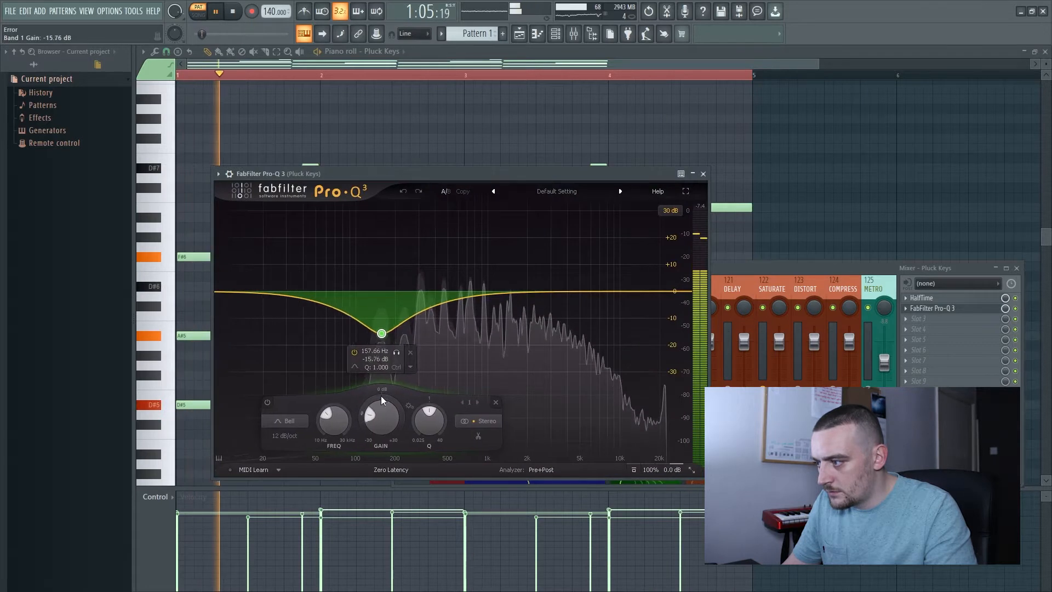
- Change the Pluck Keys equalizer band in Pro-Q 3 from Bell to Low Cut and place it in the low frequencies
left_click_drag(368, 422, 368, 437)
left_click(271, 421)
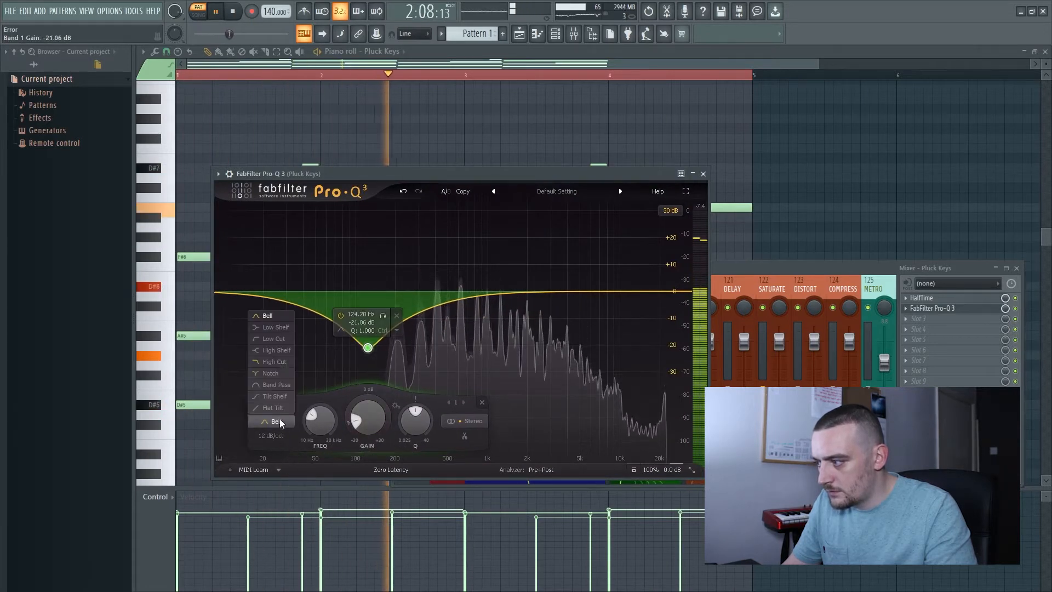
left_click(273, 338)
left_click_drag(370, 290, 391, 329)
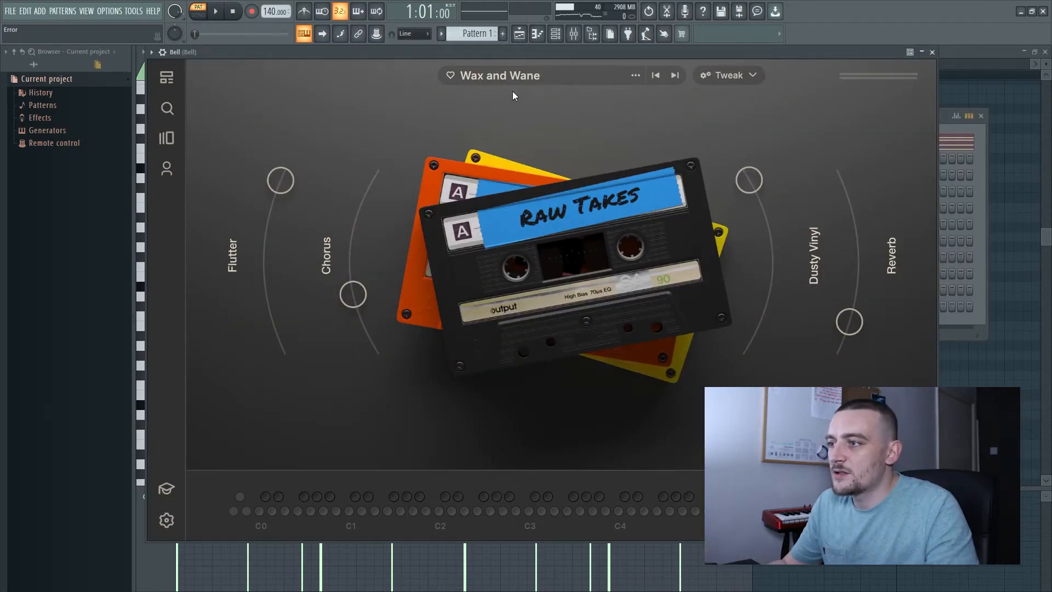
- Open the Bell channel's piano roll and add a half-bar F#6 note at the start of bar 1
key("Escape")
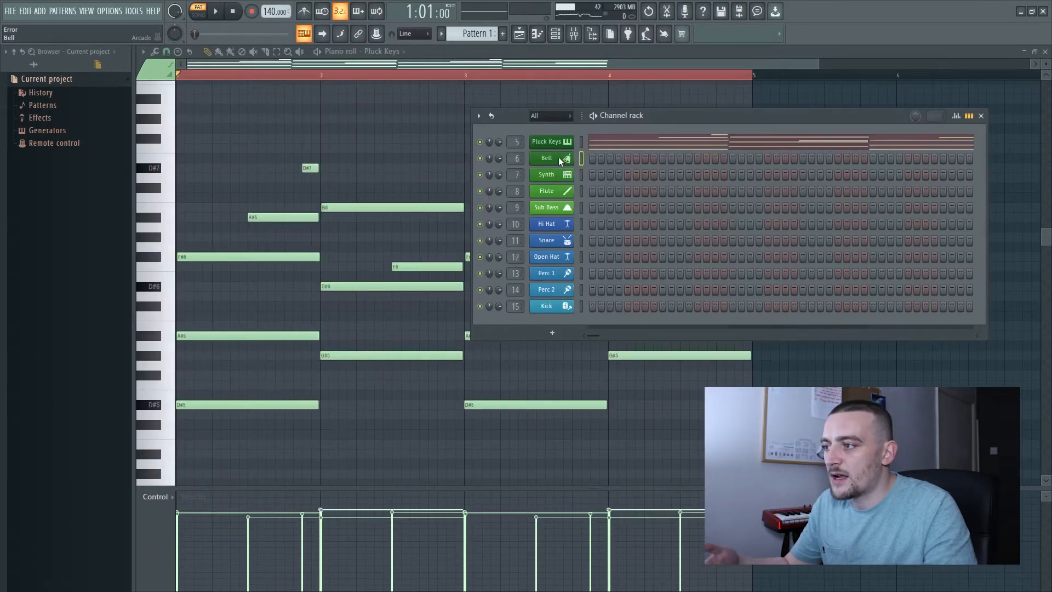
right_click(560, 159)
left_click(598, 159)
key("space")
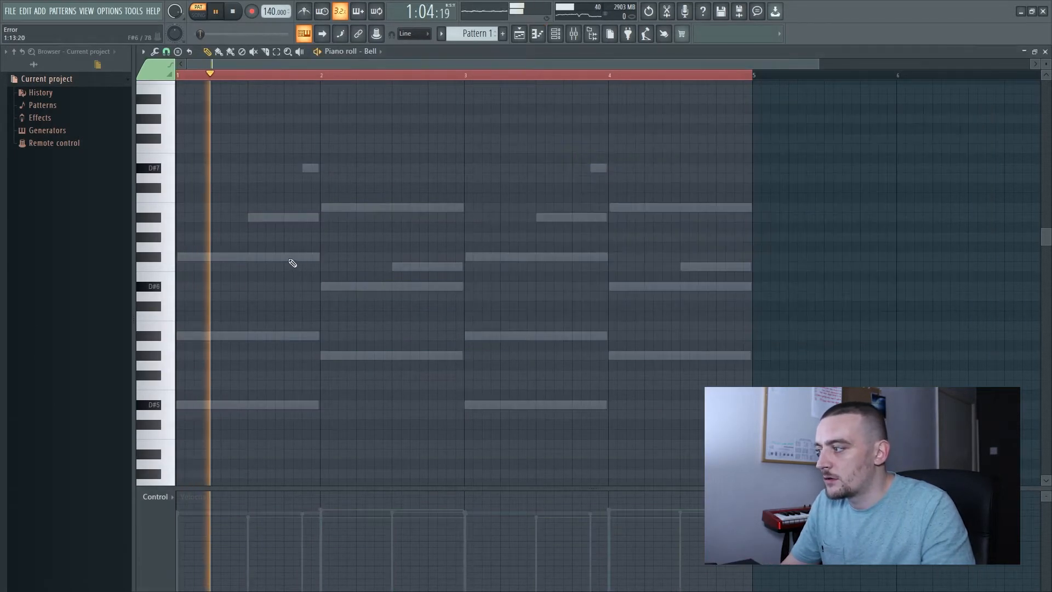
key("space")
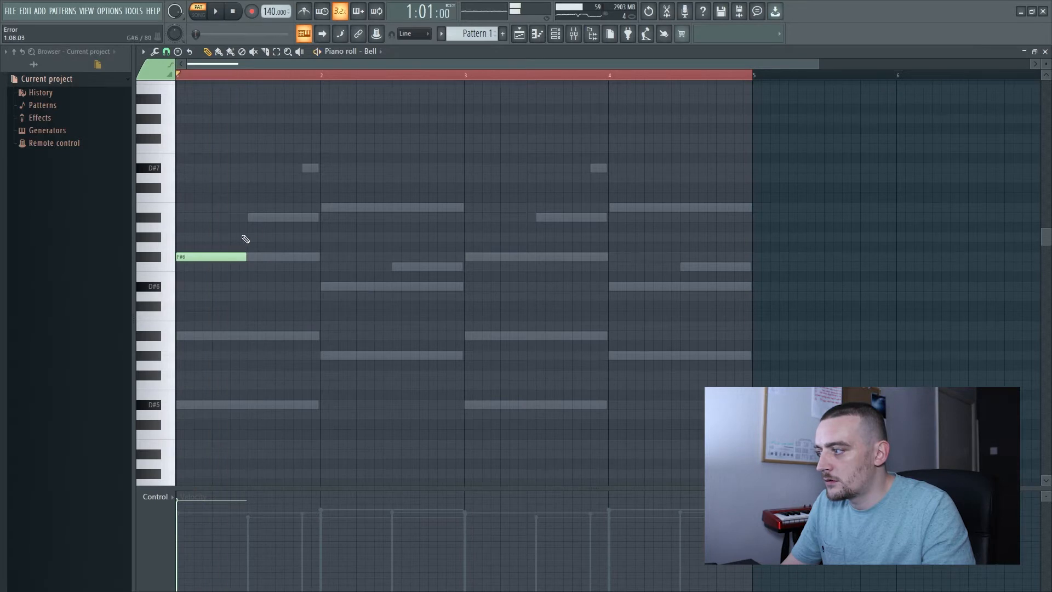
- Follow the opening Bell note with a two-step F6 note and a five-step D#6 note in bar 1
key("space")
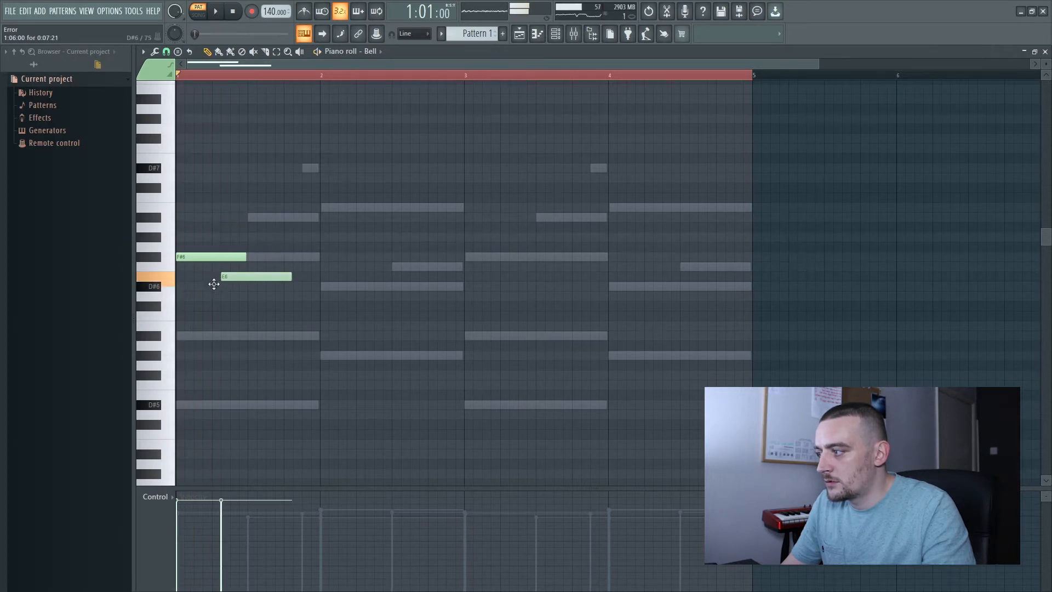
key("space")
left_click_drag(208, 287, 291, 287)
key("space")
key("space")
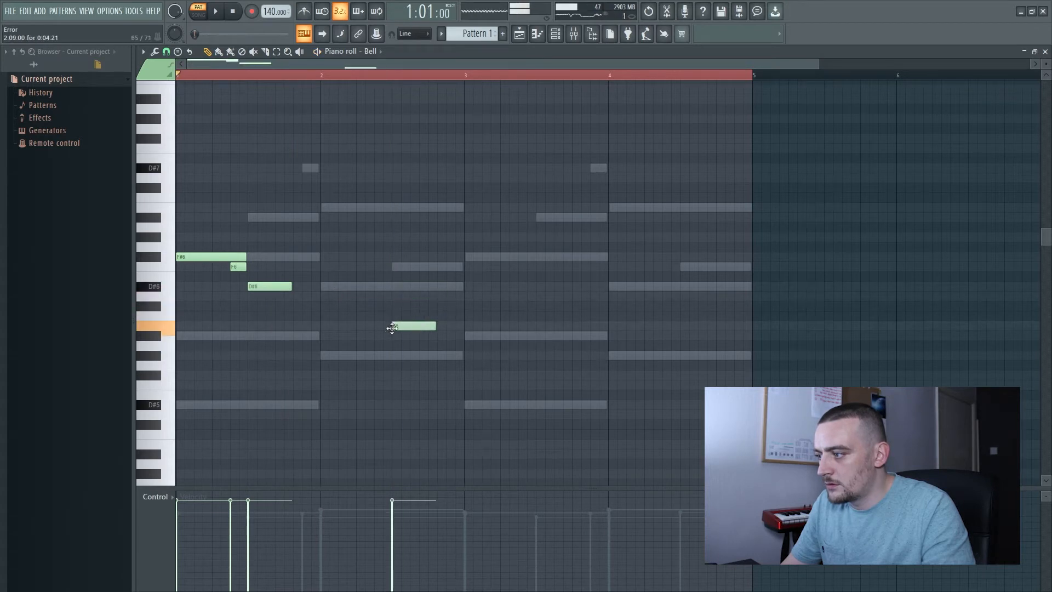
- Add two-step B6, A#6, G#6 and F#6 notes and a four-step A#5 ending bar 2, removing the B5 note
key("space")
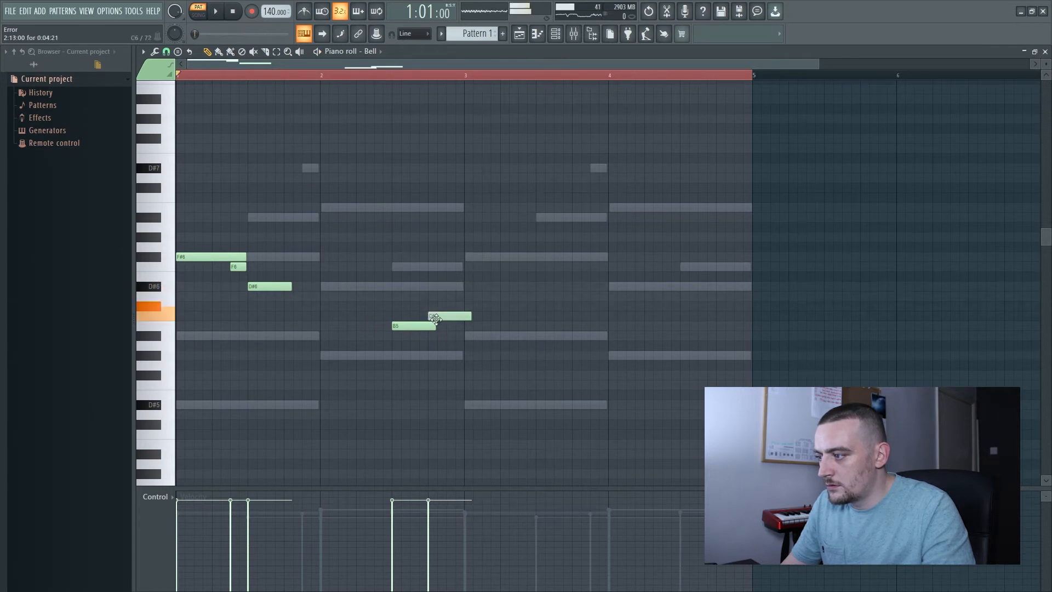
key("space")
left_click_drag(432, 362, 430, 340)
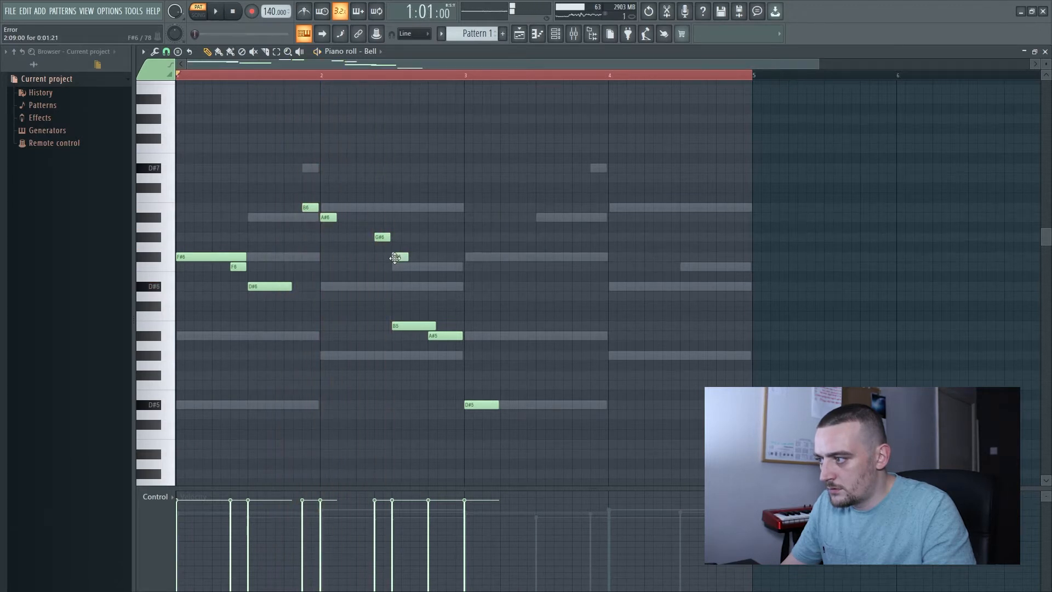
right_click(430, 326)
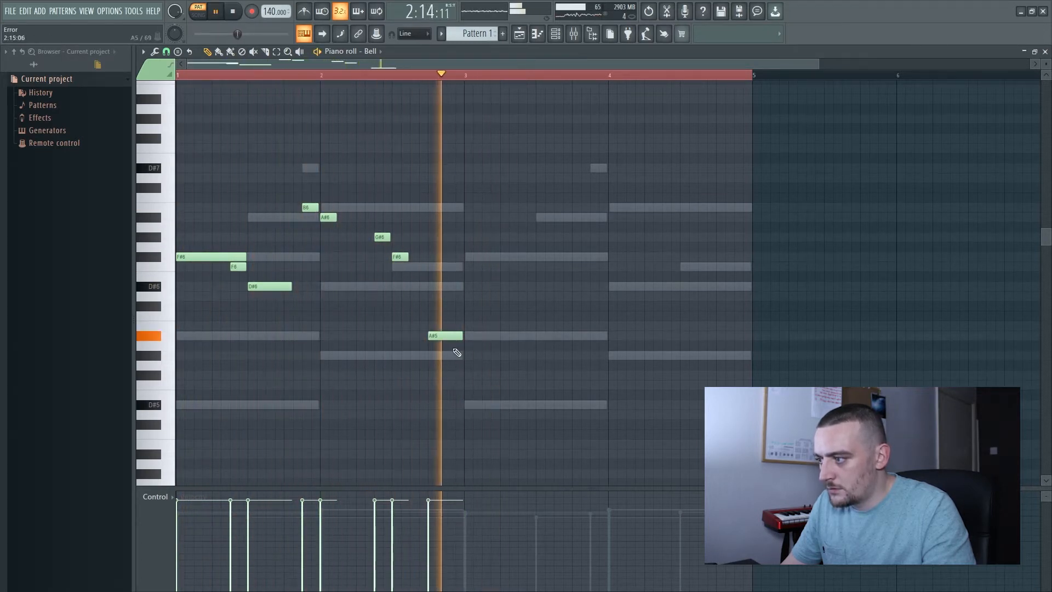
- Add a four-step D#6 note at the start of bar 3 in the Bell melody
key("space")
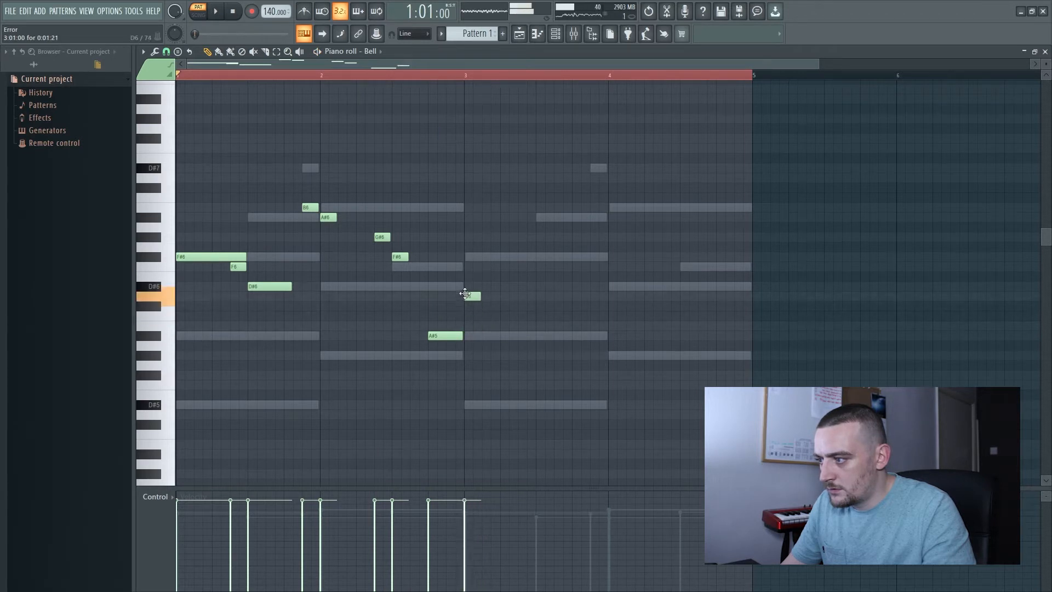
key("space")
left_click_drag(480, 287, 498, 287)
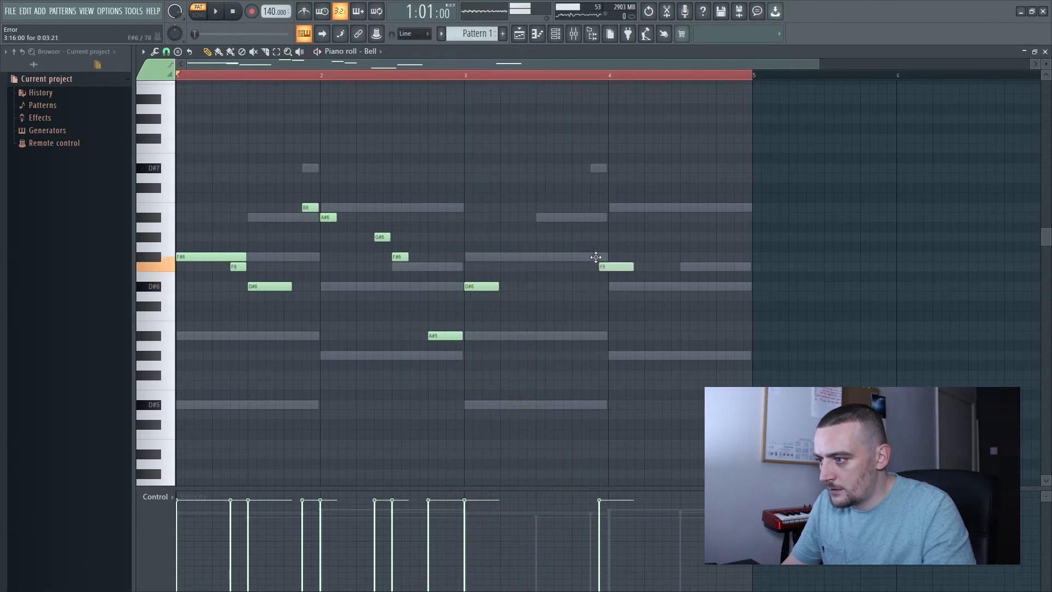
- Add two-step A#6, G#6, F#6 and F6 notes from the end of bar 3 through the middle of bar 4
left_click_drag(624, 218, 607, 219)
key("space")
key("space")
left_click(665, 257)
left_click(683, 267)
key("space")
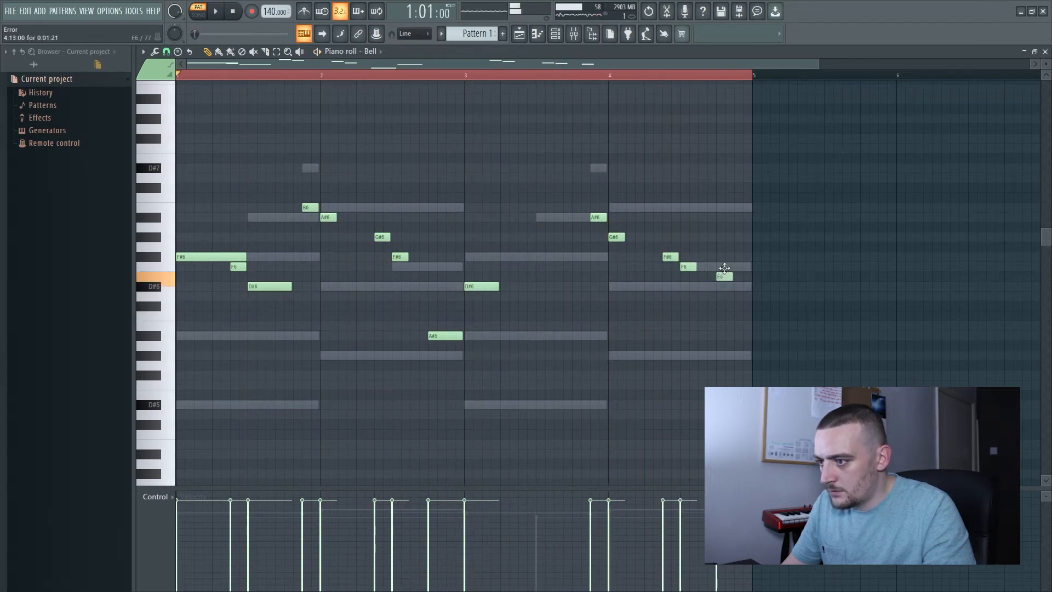
- Place the final two-step Bell note of bar 4 on A#5 and lower the opening F#6 note to D#6
left_click(615, 73)
key("space")
left_click_drag(727, 269, 722, 258)
key("space")
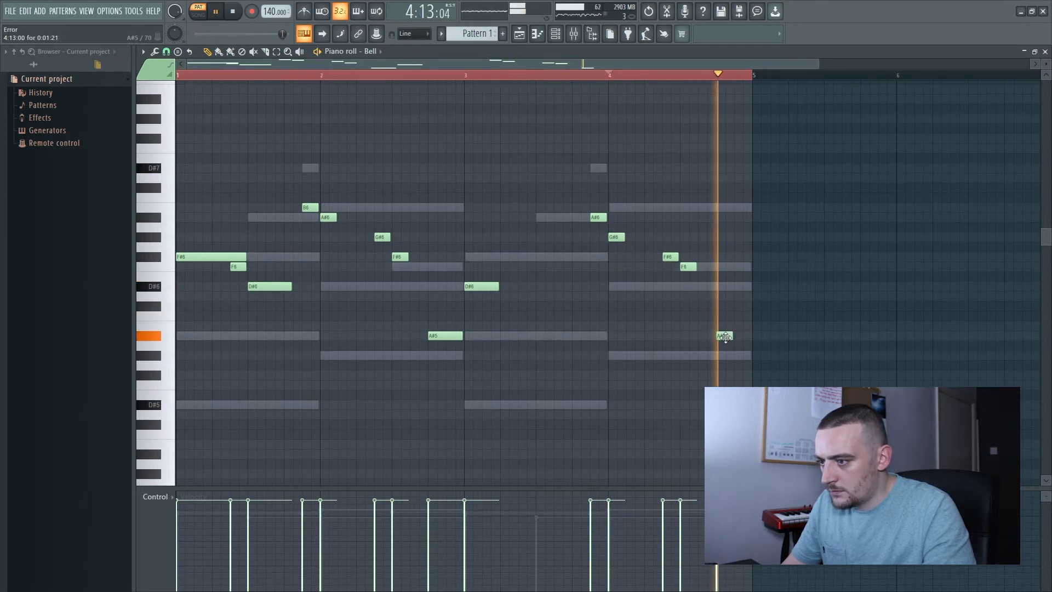
left_click_drag(216, 257, 216, 286)
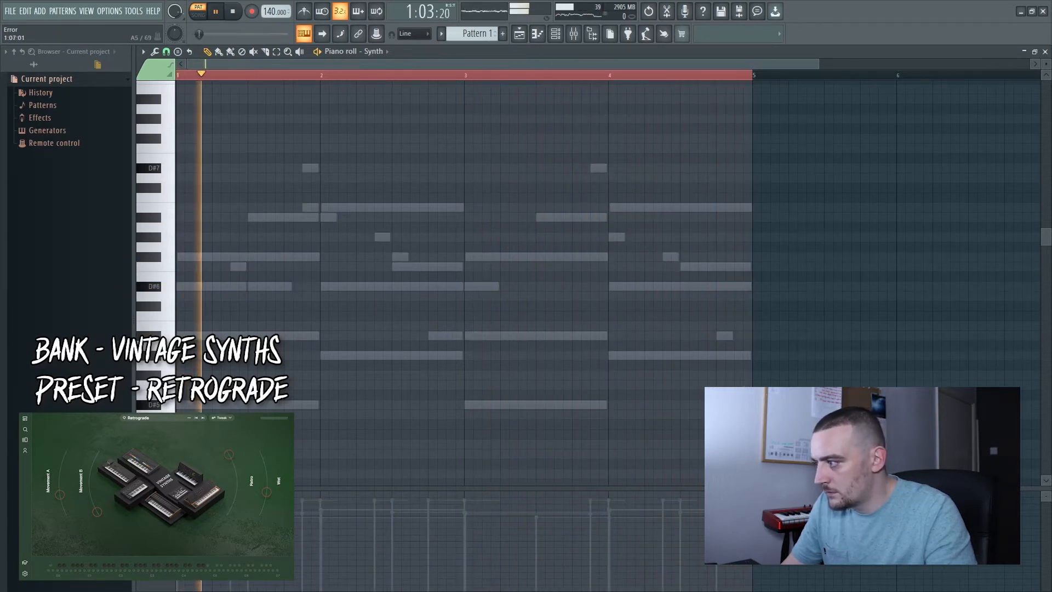
- Write full-bar D#5 and B4 notes in bars 1 and 2 of the Synth piano roll
key("space")
left_click_drag(189, 336, 118, 394)
key("space")
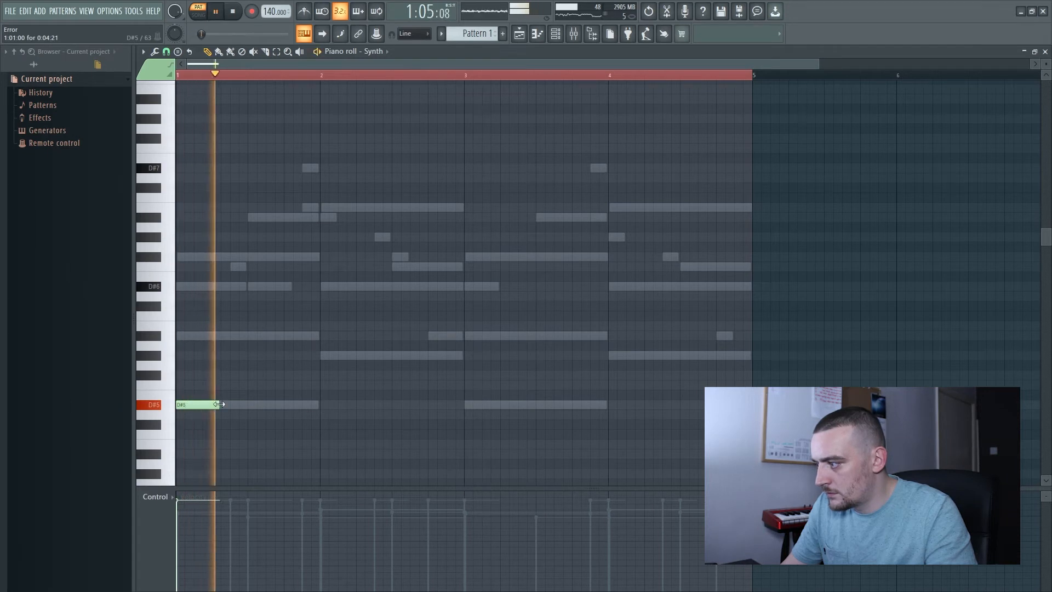
left_click_drag(219, 404, 333, 410)
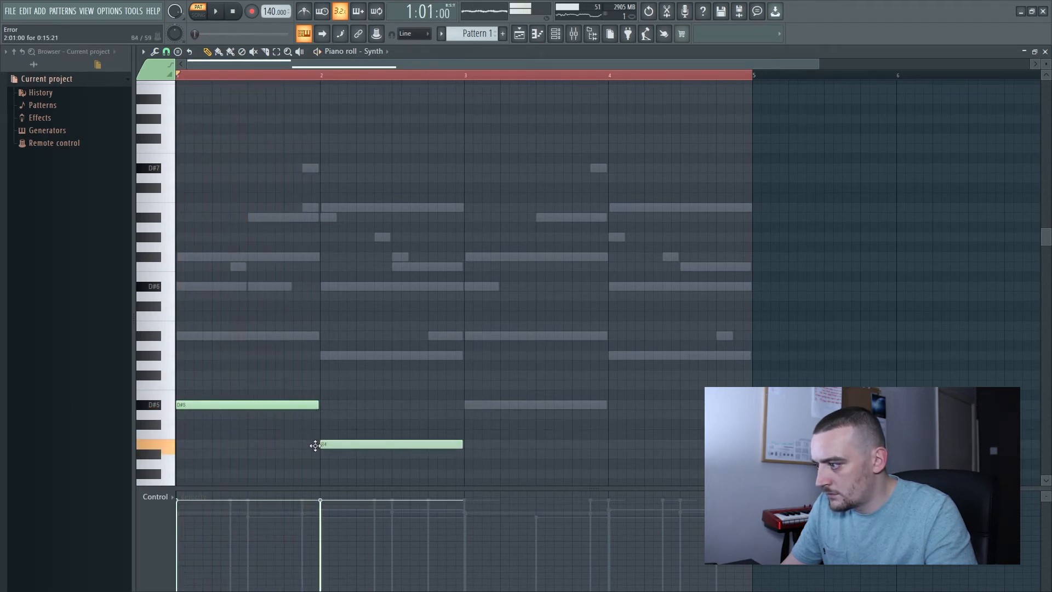
- Add full-bar A#4 and G#4 notes in bars 3 and 4 and lower the velocity of all Synth notes evenly
key("space")
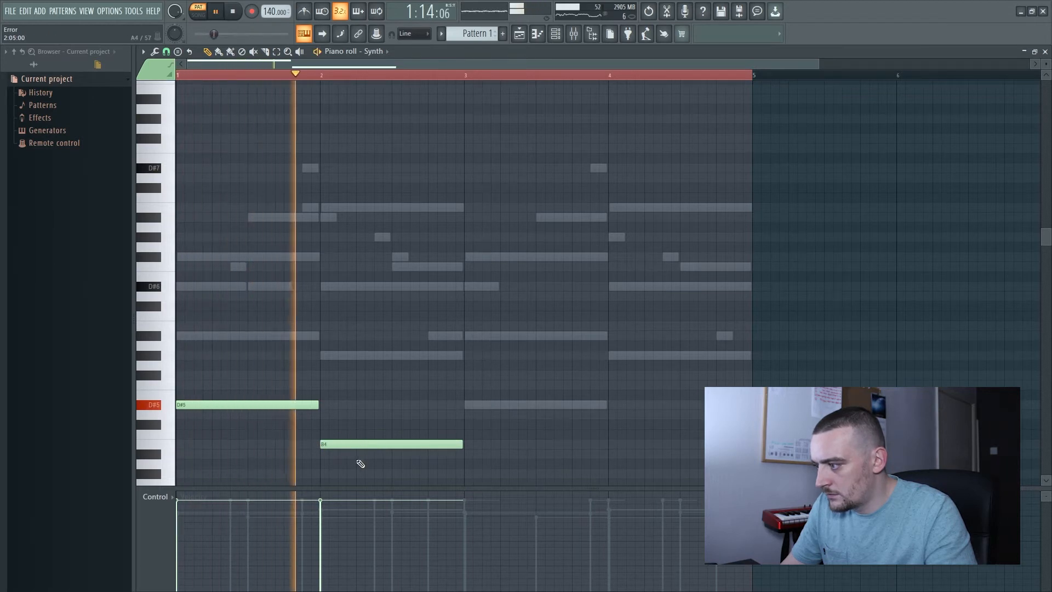
key("space")
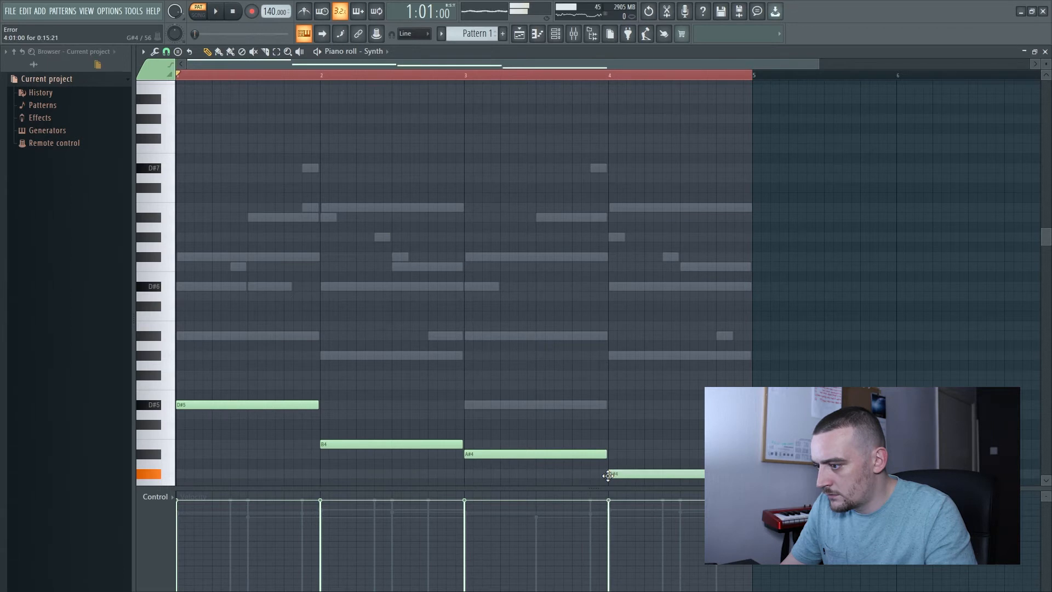
key("space")
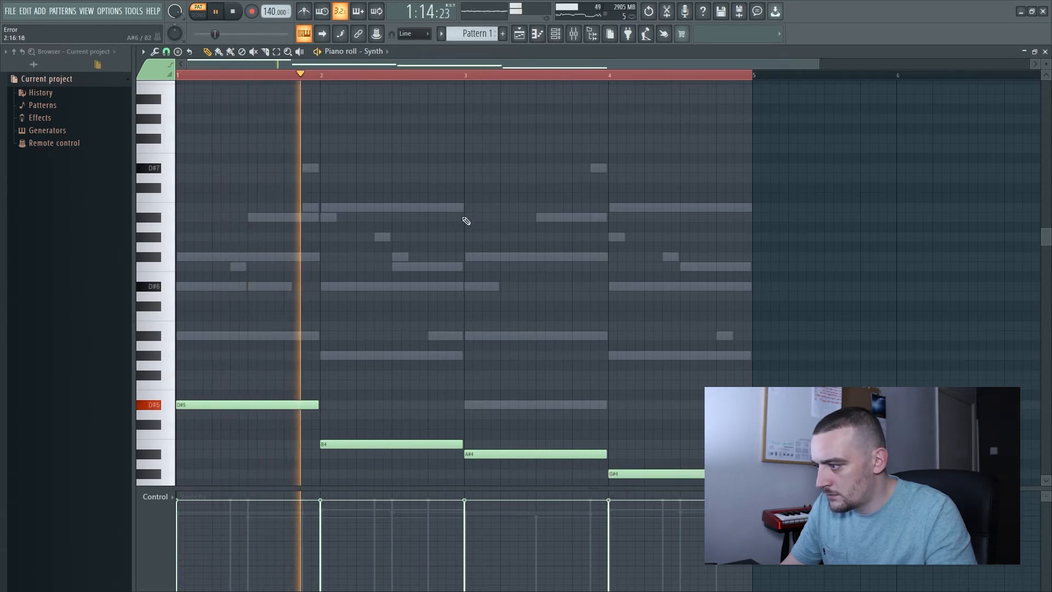
left_click_drag(729, 529, 10, 523)
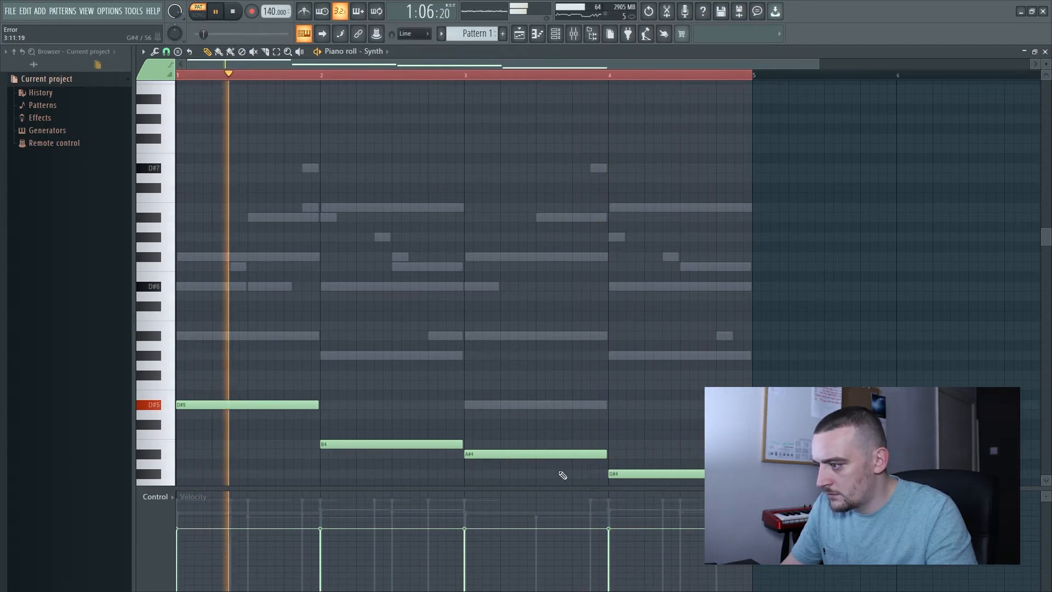
- Equalize the Synth mixer track with Pro-Q 3, cutting 30 dB near 11.9 kHz and boosting about 11 dB near 2.8 kHz
key("F9")
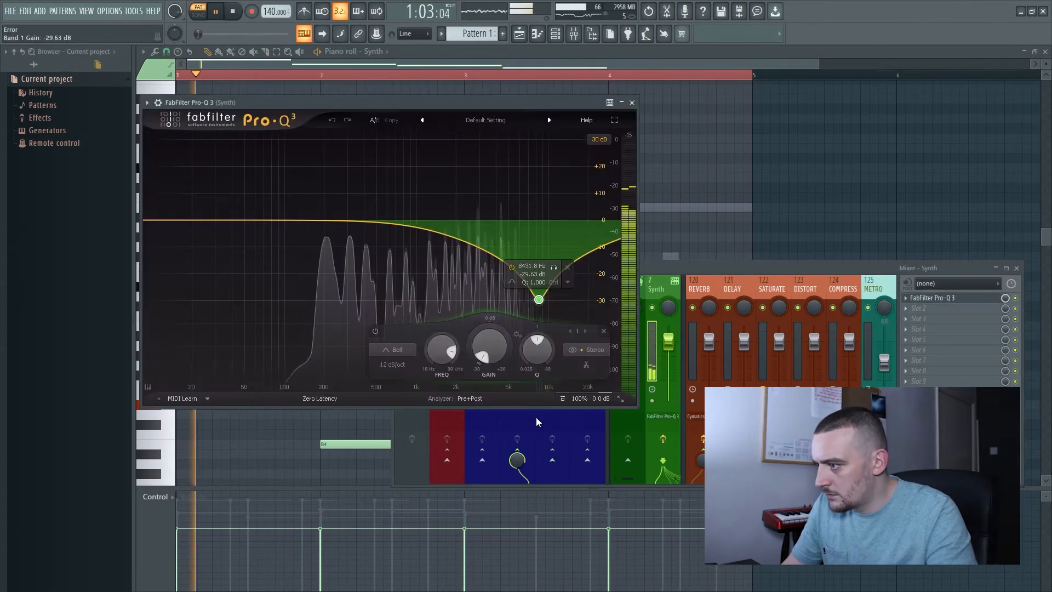
left_click_drag(535, 417, 556, 430)
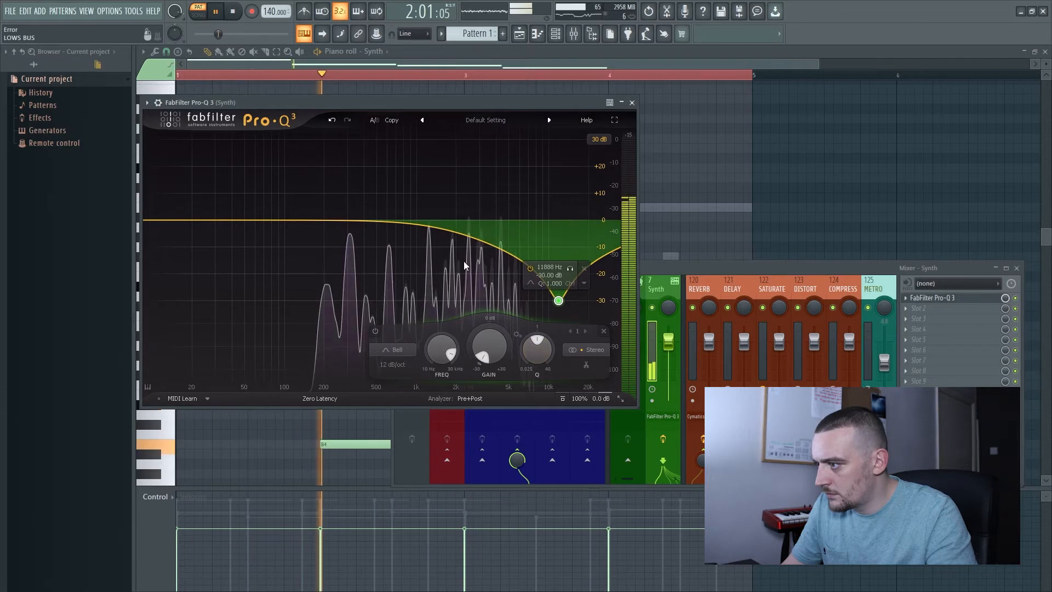
left_click_drag(463, 227, 475, 206)
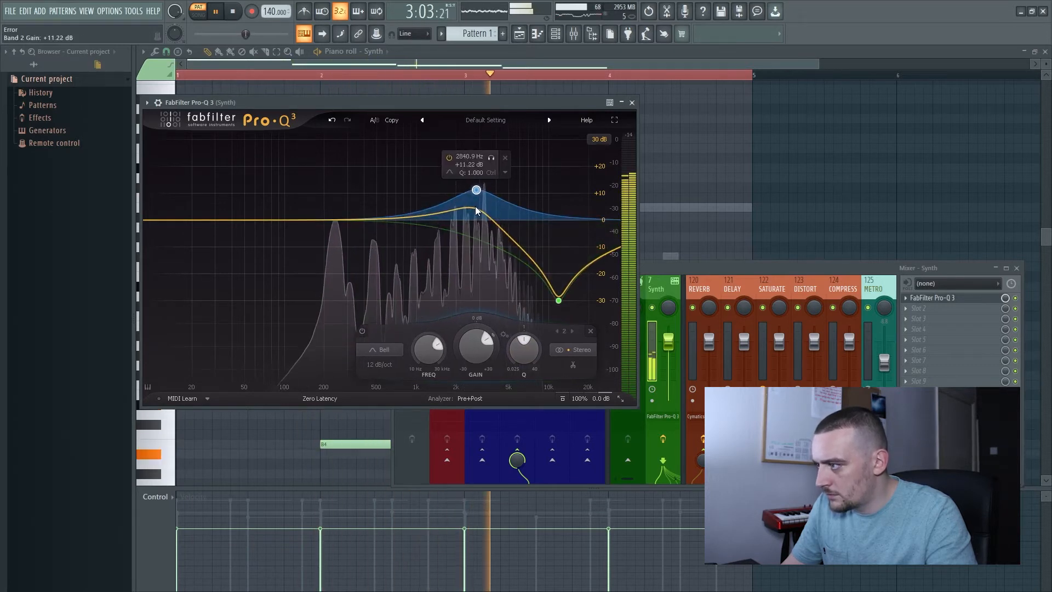
- Reshape the Synth equalizer with a low-frequency cut, a midrange boost at a lower frequency and a milder high-frequency cut
left_click_drag(336, 221, 317, 266)
scroll(347, 272, "up", 2)
scroll(331, 268, "up", 1)
left_click_drag(475, 191, 411, 202)
left_click_drag(559, 310, 556, 238)
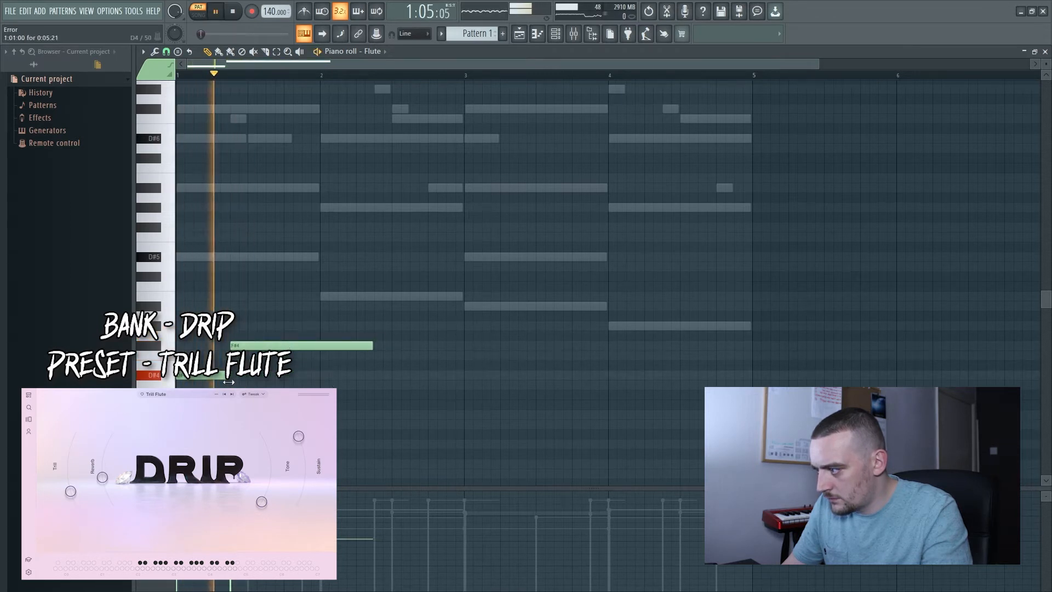
- Shorten the Flute's F#4 note in bar 1 to two steps and place an F4 note directly behind it
left_click_drag(367, 345, 256, 357)
key("space")
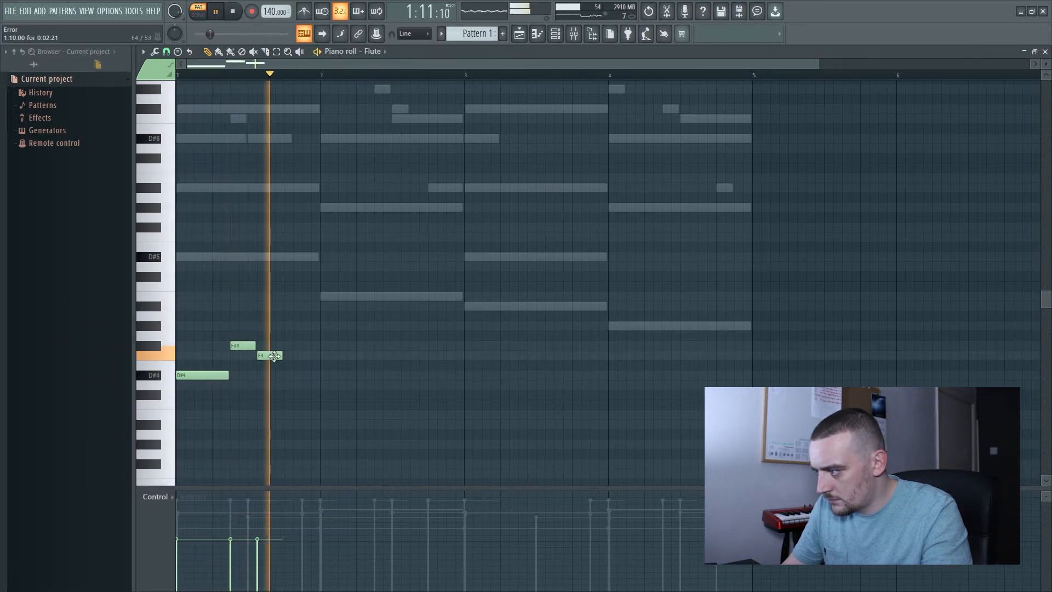
key("space")
left_click_drag(255, 345, 245, 349)
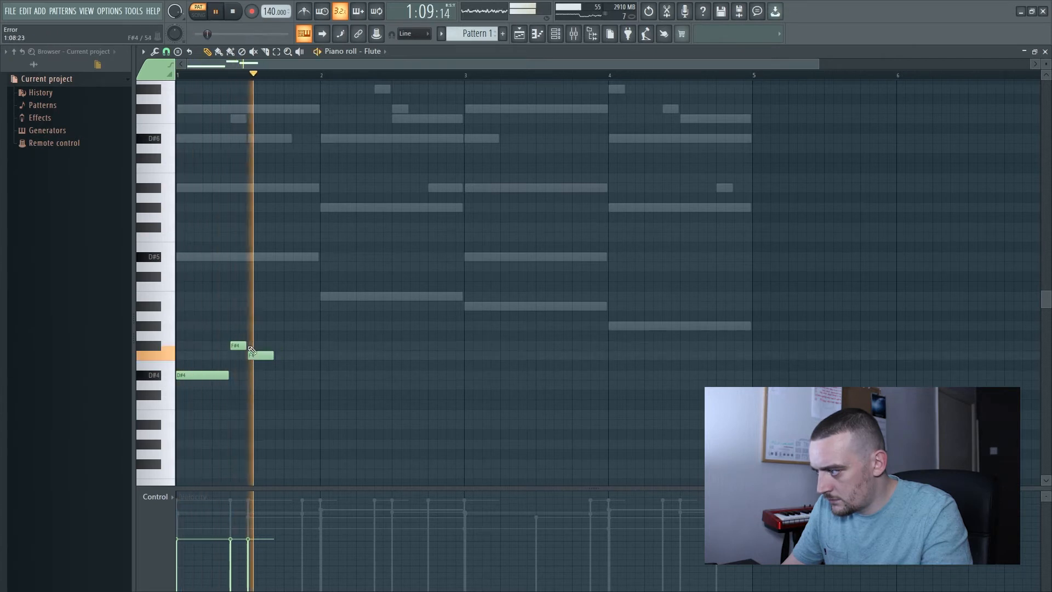
- Lengthen the Flute's F4 note to six steps and add a two-step D#4 note at the end of bar 1
double_click(274, 356)
key("Escape")
left_click_drag(273, 356, 318, 377)
key("space")
key("space")
key("space")
- Continue the Flute melody with half-bar B4 and A#4 notes in bar 2 and B4, A#4 and G#4 notes across bar 3
left_click(323, 345)
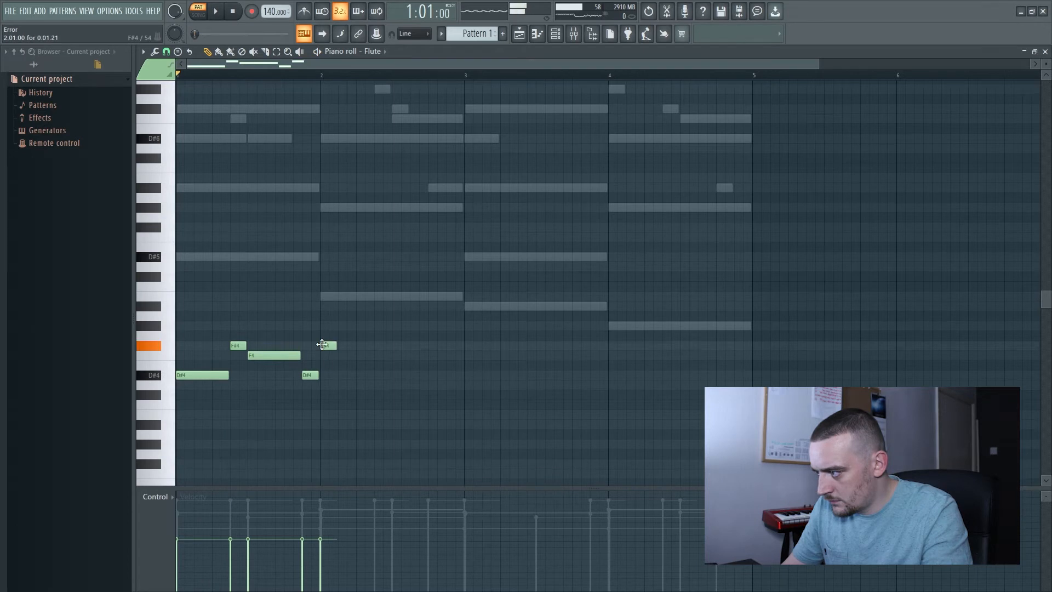
left_click_drag(335, 296, 390, 296)
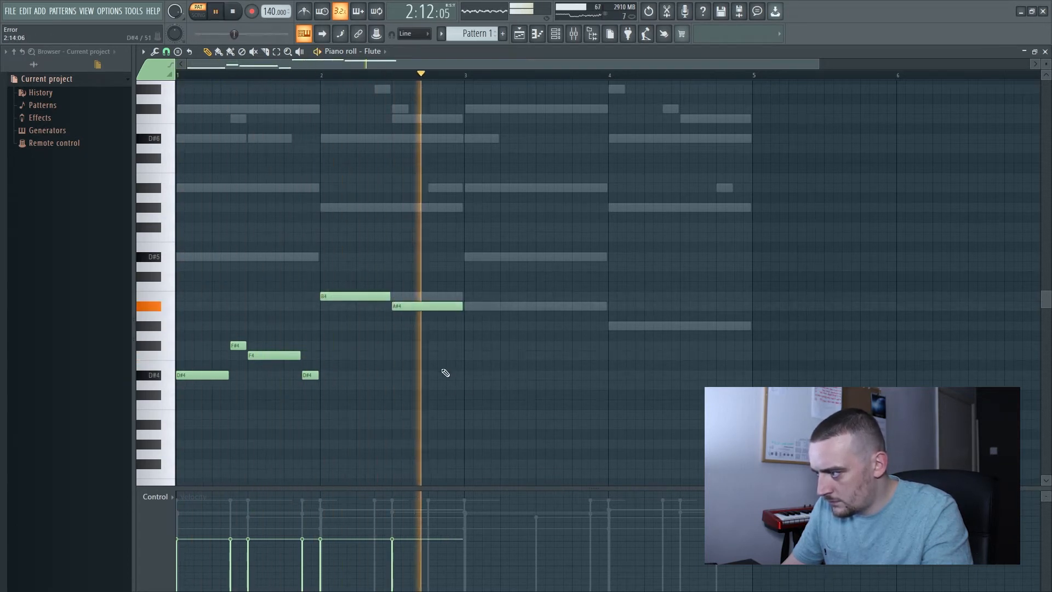
left_click(199, 366)
right_click(201, 366)
left_click_drag(550, 327, 608, 357)
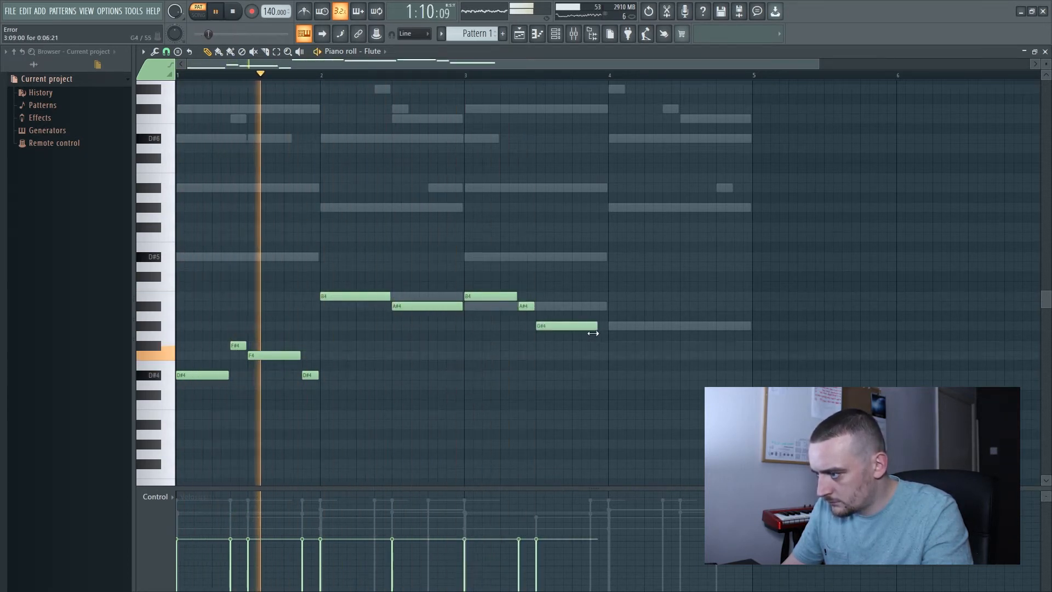
- Shorten the Flute's G#4 note in bar 3 to six steps, follow it with a two-step F4 and start bar 4 with F#4
left_click(596, 346)
key("space")
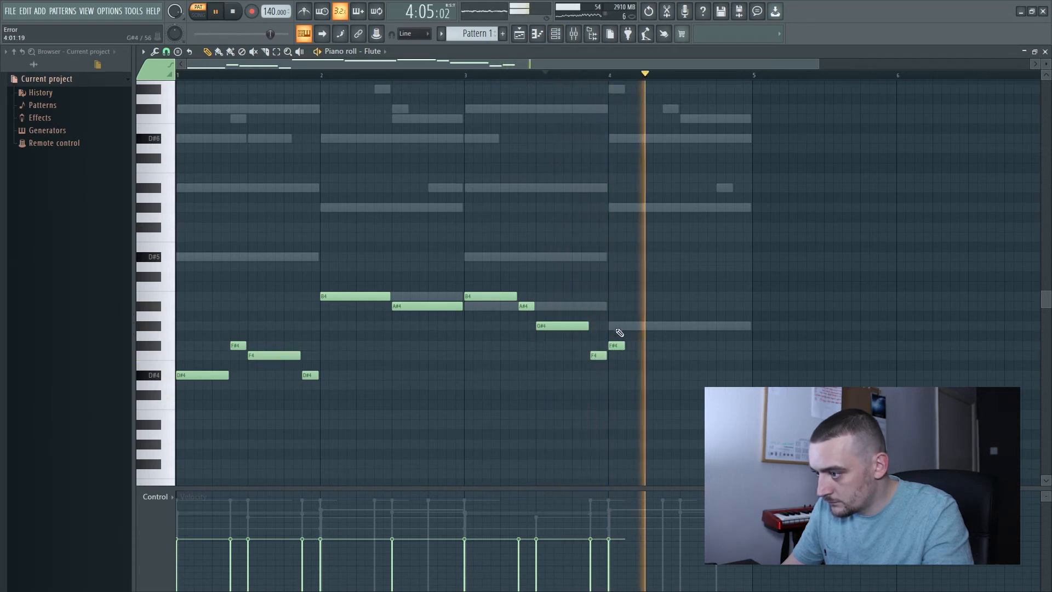
key("space")
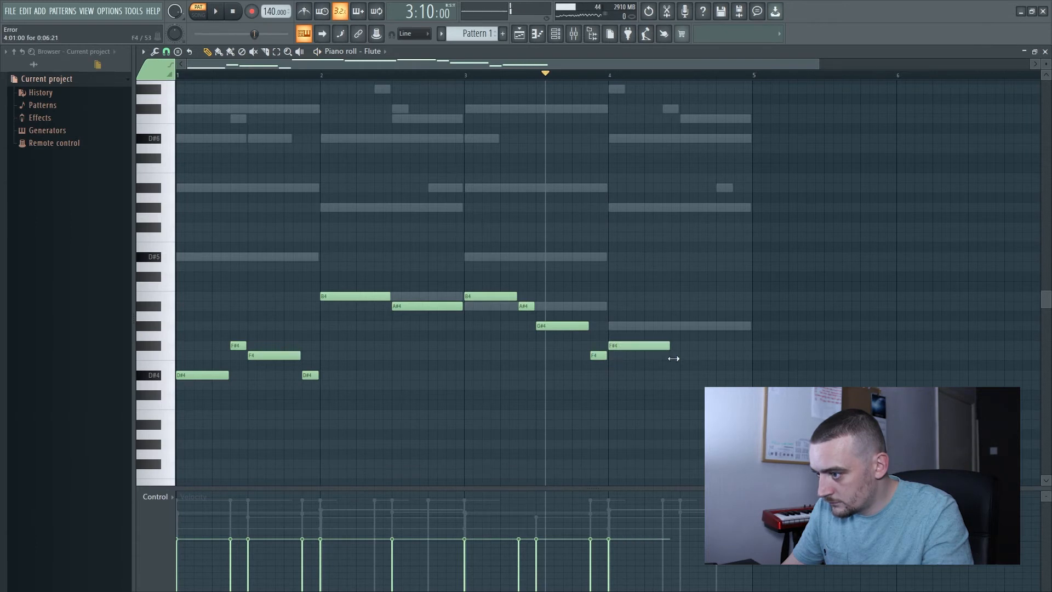
key("space")
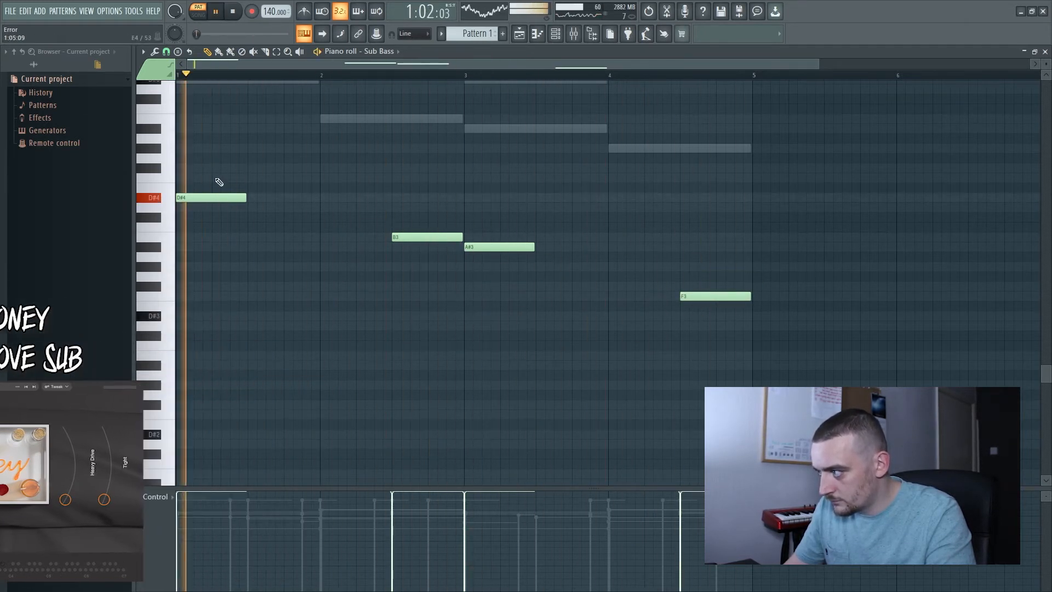
- Add a two-step D#4 note at the end of the Sub Bass's bar 2
key("space")
right_click(233, 167)
key("space")
left_click(449, 198)
key("space")
key("space")
- Add a four-step A#3 note in the first half of the Sub Bass's bar 4, with a two-step D#4 over its second half
left_click_drag(649, 254, 648, 247)
left_click_drag(659, 248, 677, 248)
key("space")
key("space")
left_click_drag(694, 198, 678, 197)
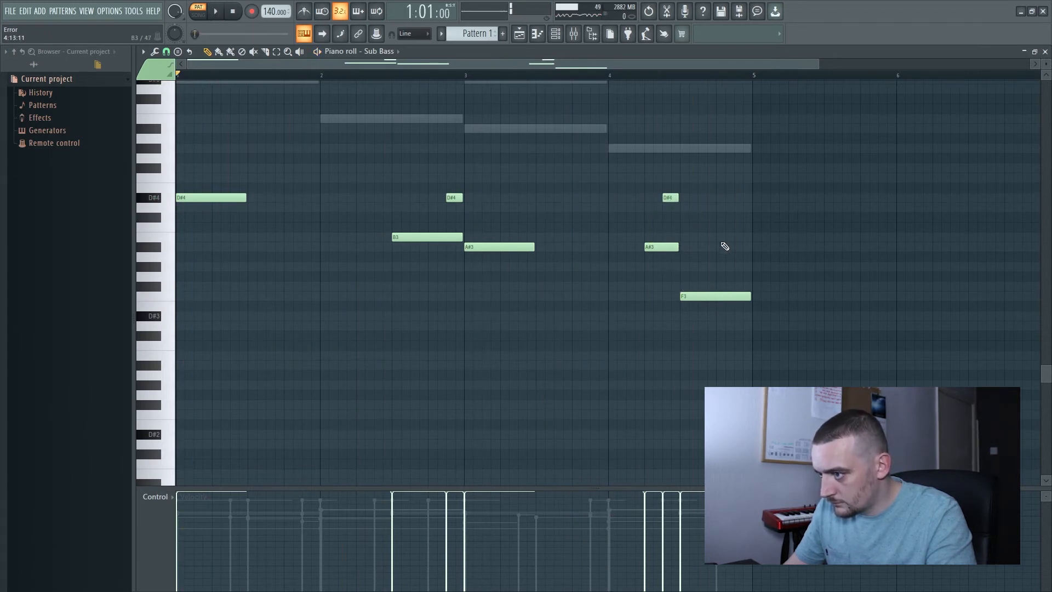
- Try the short B3 and A#3 notes at the end of the Sub Bass's bar 4 an octave higher and back down
left_click_drag(744, 263, 714, 232)
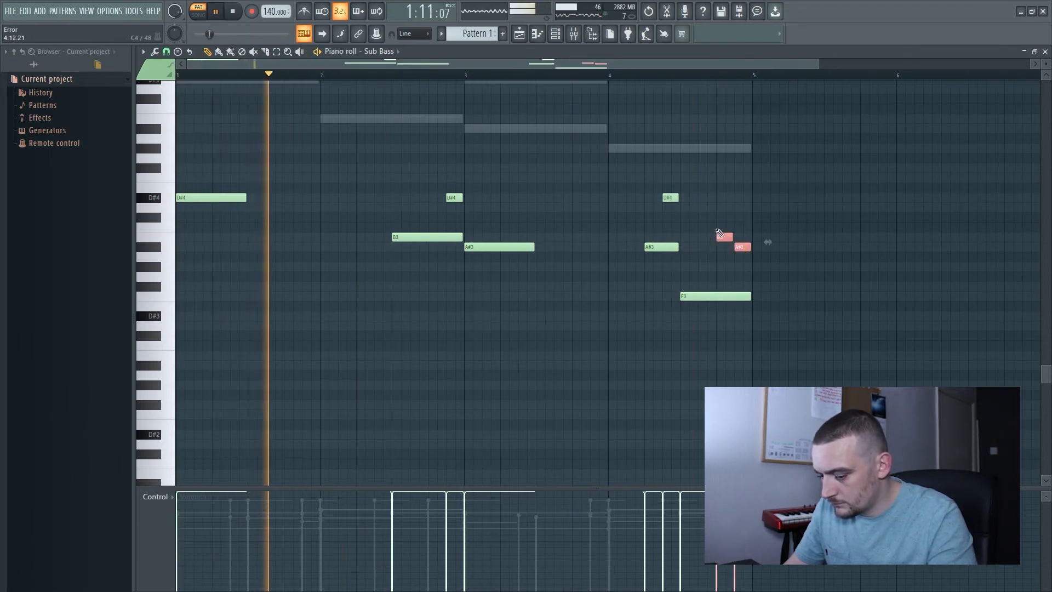
key("ctrl+Up")
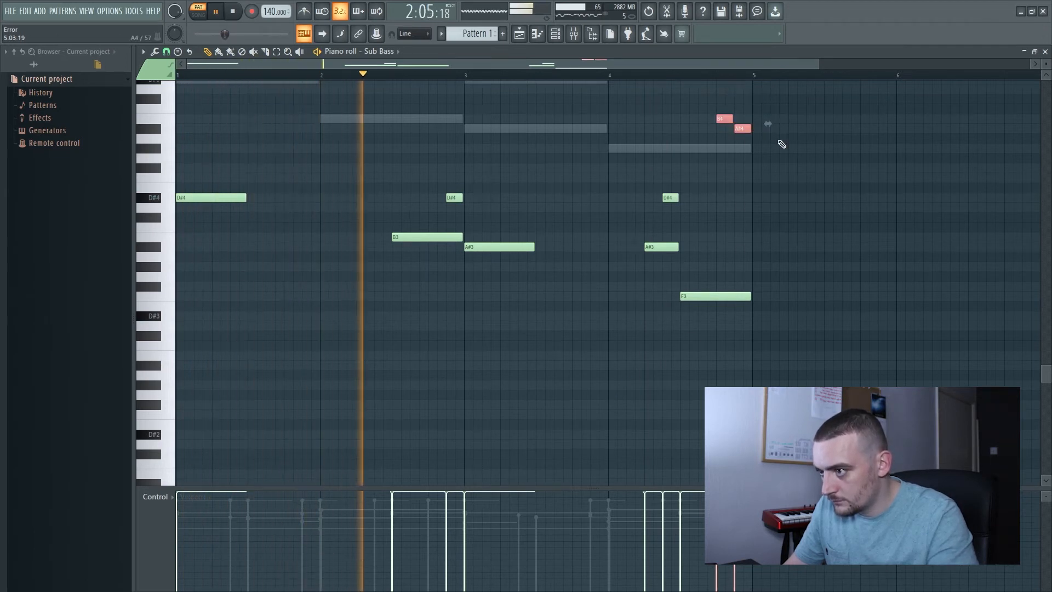
key("ctrl+Down")
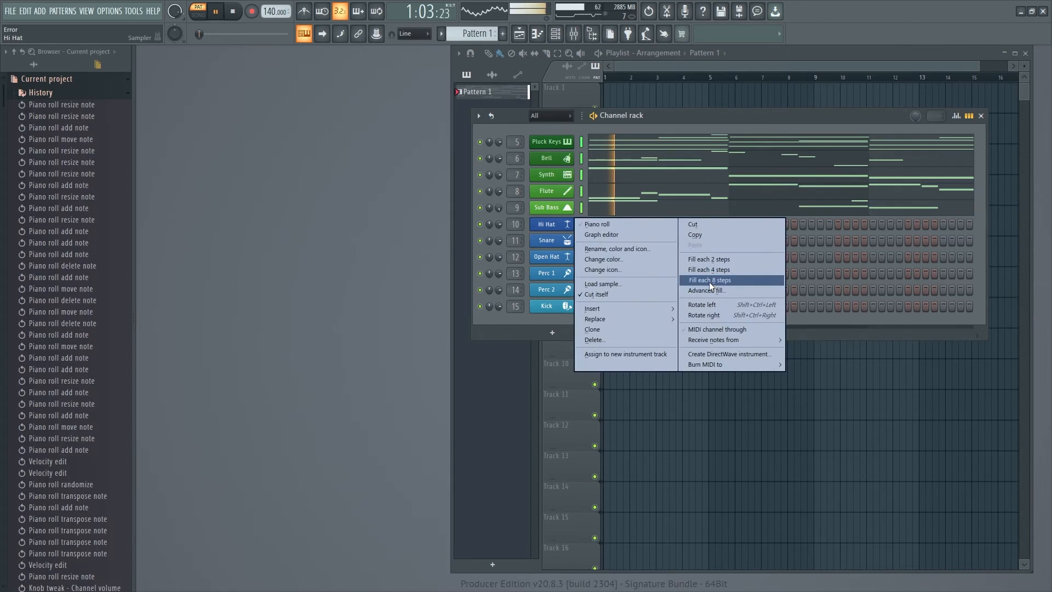
- Fill the Hi Hat channel each 8 steps and add a softer copy of the hits four steps behind them
left_click(708, 280)
right_click(560, 231)
left_click(596, 227)
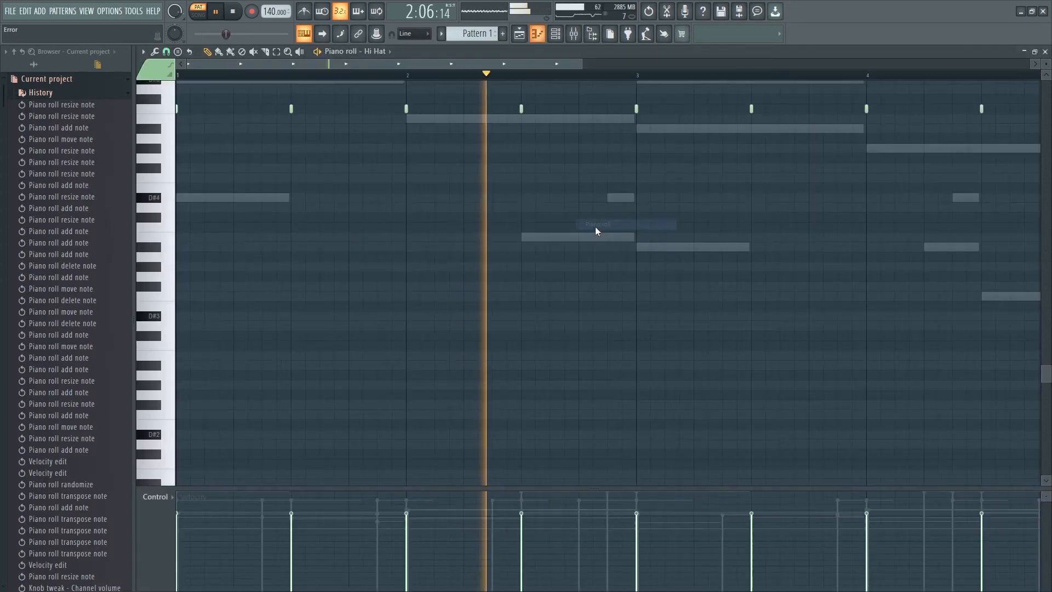
left_click_drag(405, 109, 463, 110)
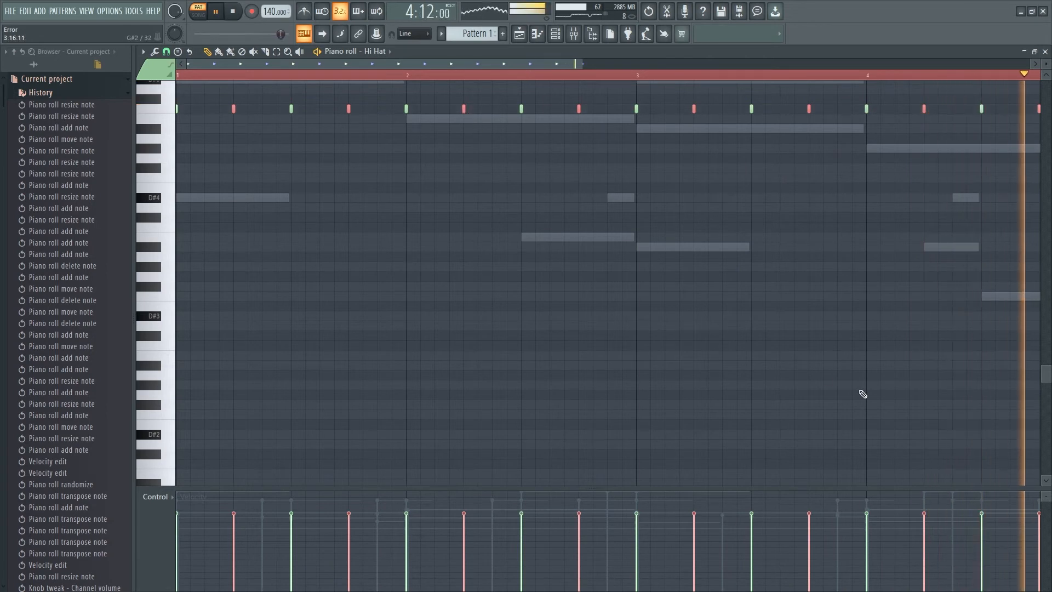
scroll(860, 400, "down", 3)
left_click_drag(711, 531, 133, 551)
- Copy all Hi Hat hits two steps behind the originals and lower the velocity of the copies
key("ctrl+a")
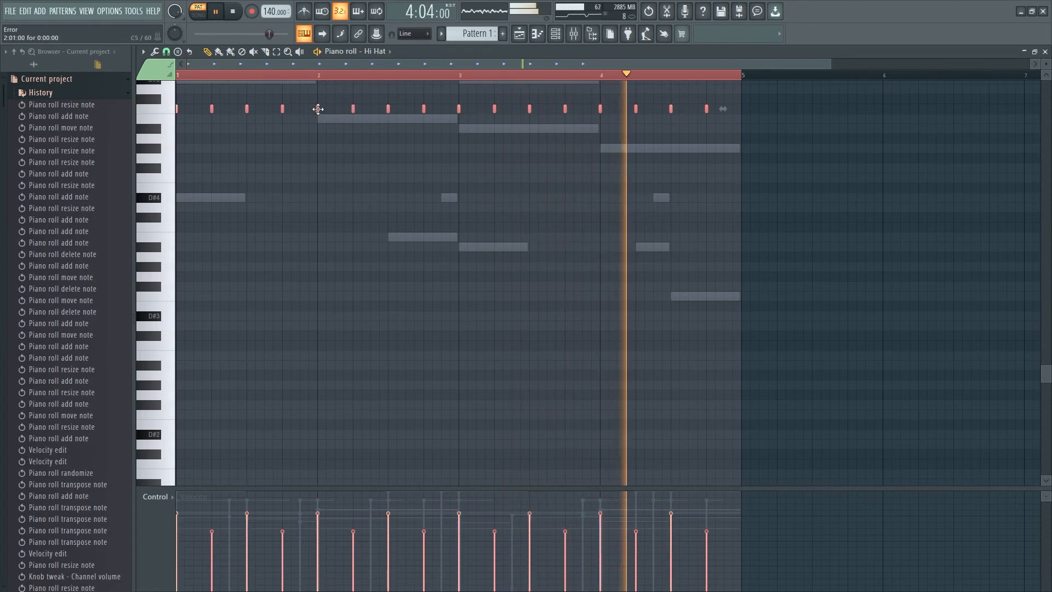
left_click_drag(316, 108, 335, 108)
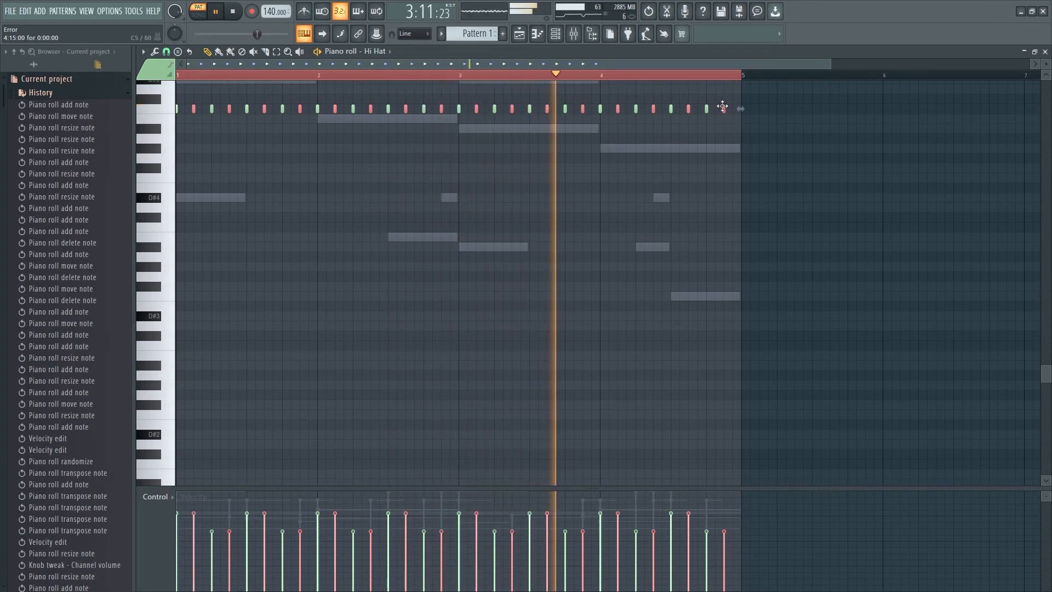
scroll(722, 106, "down", 5)
scroll(722, 106, "down", 3)
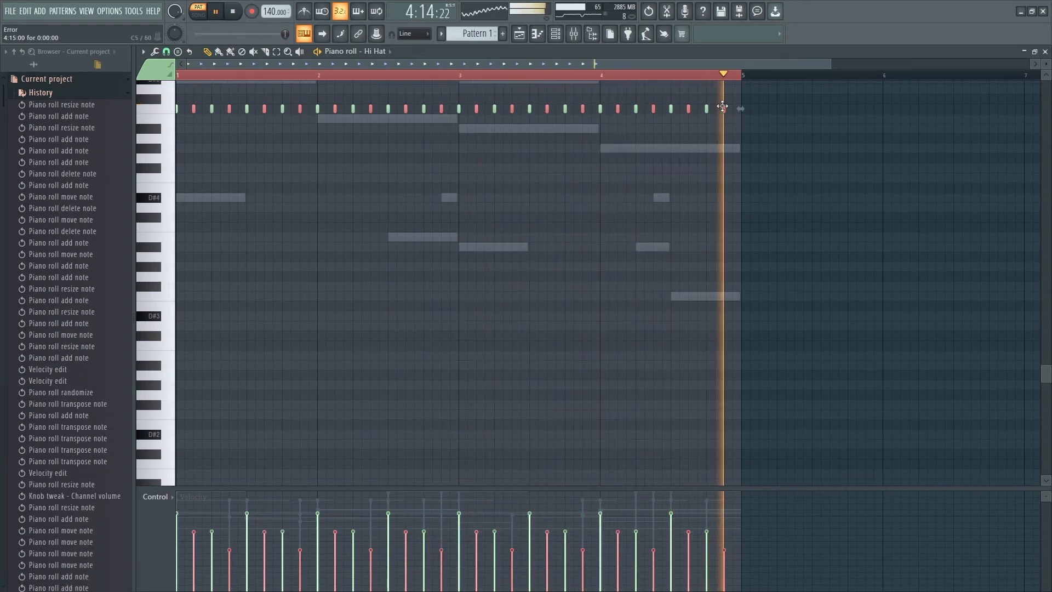
scroll(722, 106, "down", 2)
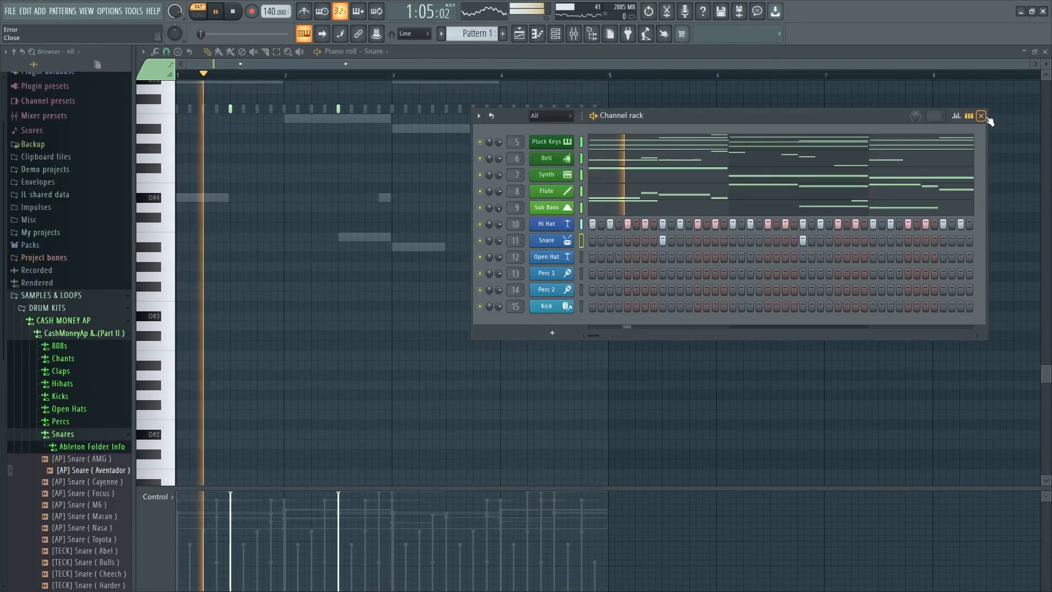
- Duplicate the Snare hits of bars 1 and 2 into bars 3 and 4
left_click(980, 116)
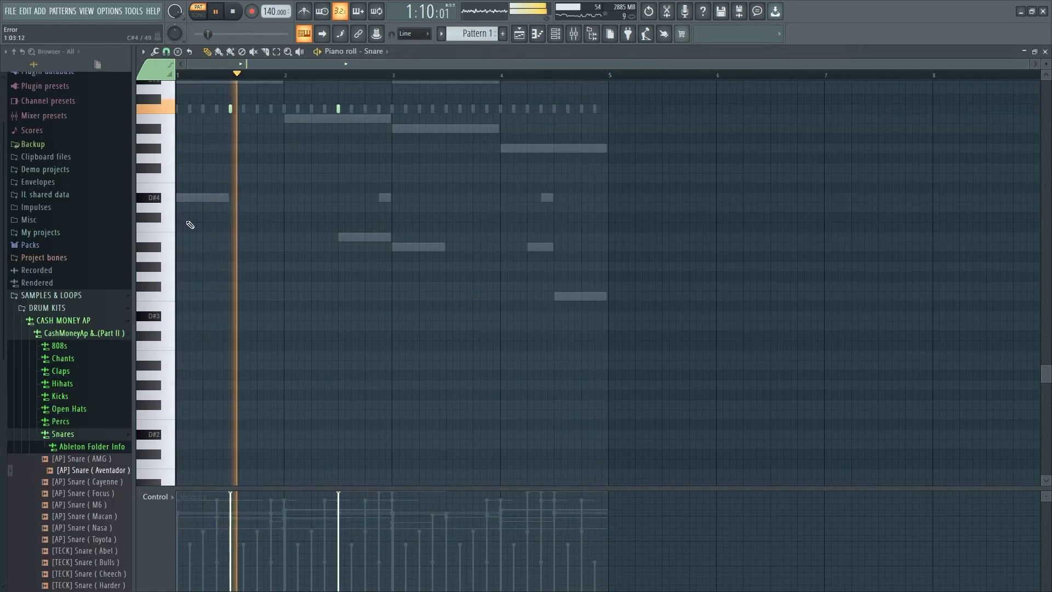
scroll(396, 117, "up", 4)
left_click_drag(394, 82, 176, 76)
key("ctrl+b")
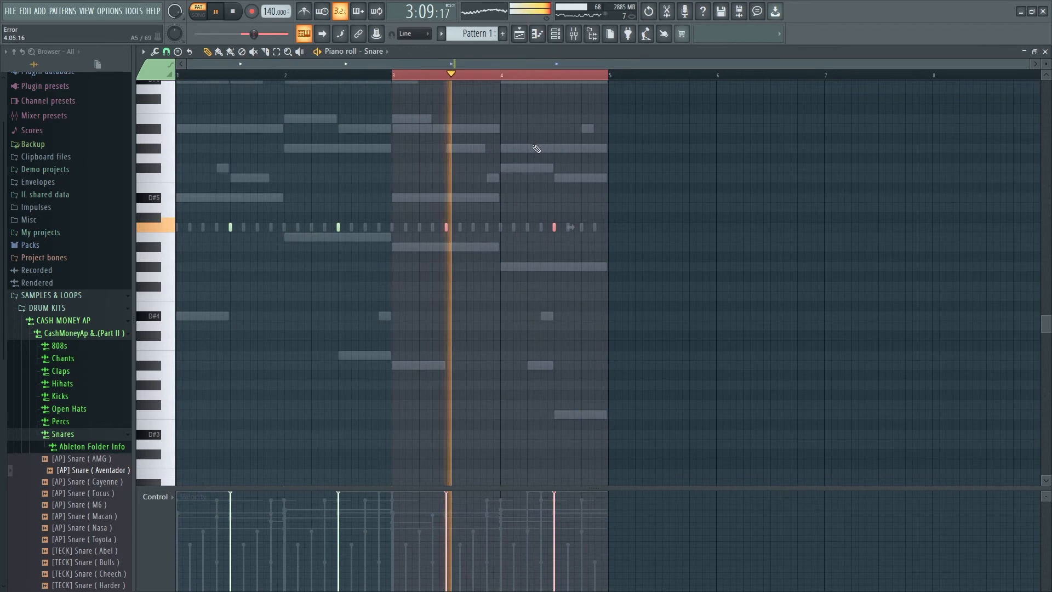
key("ctrl+a")
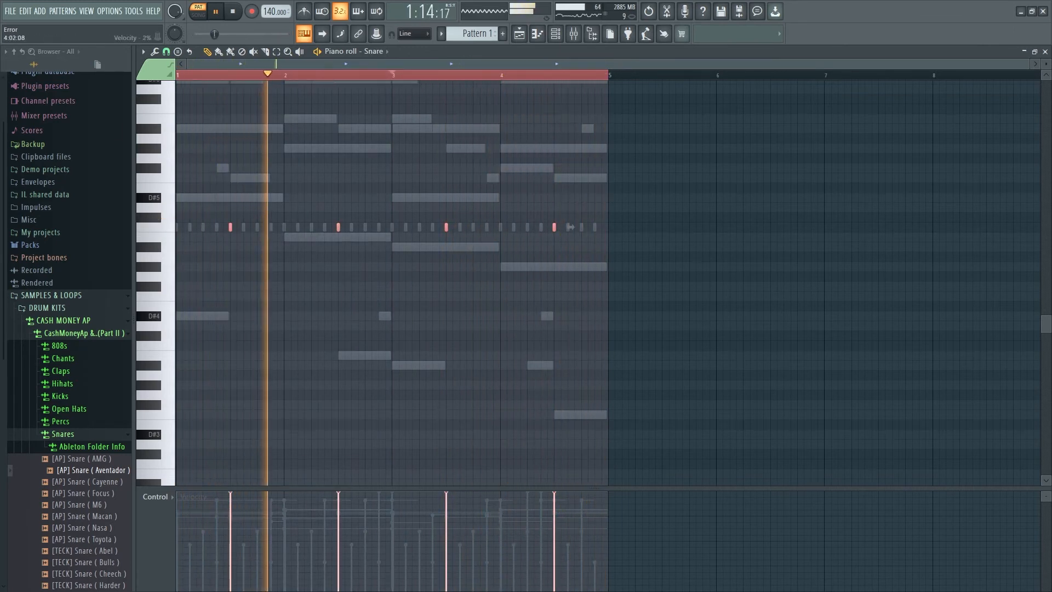
right_click(488, 228)
right_click(488, 228)
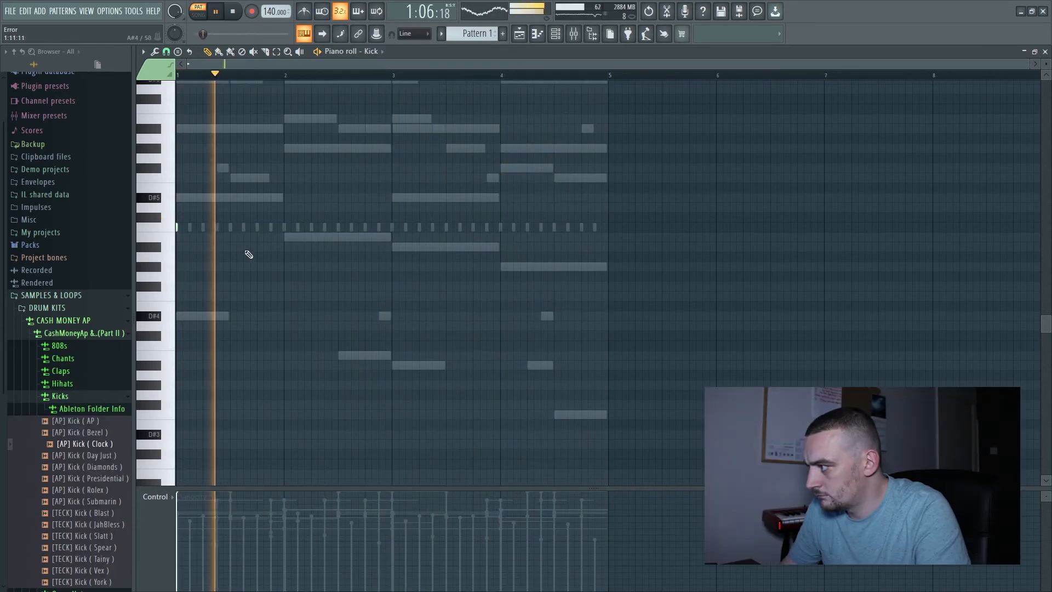
- Place Kick hits in bar 2 on steps 3, 5 and 11
key("space")
left_click(306, 228)
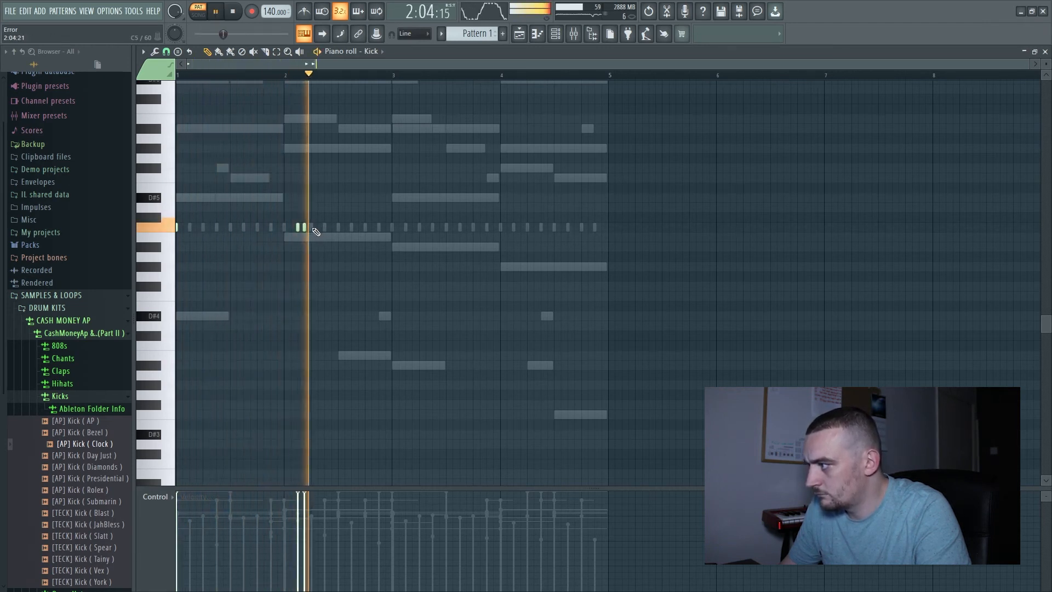
right_click(304, 227)
left_click(313, 228)
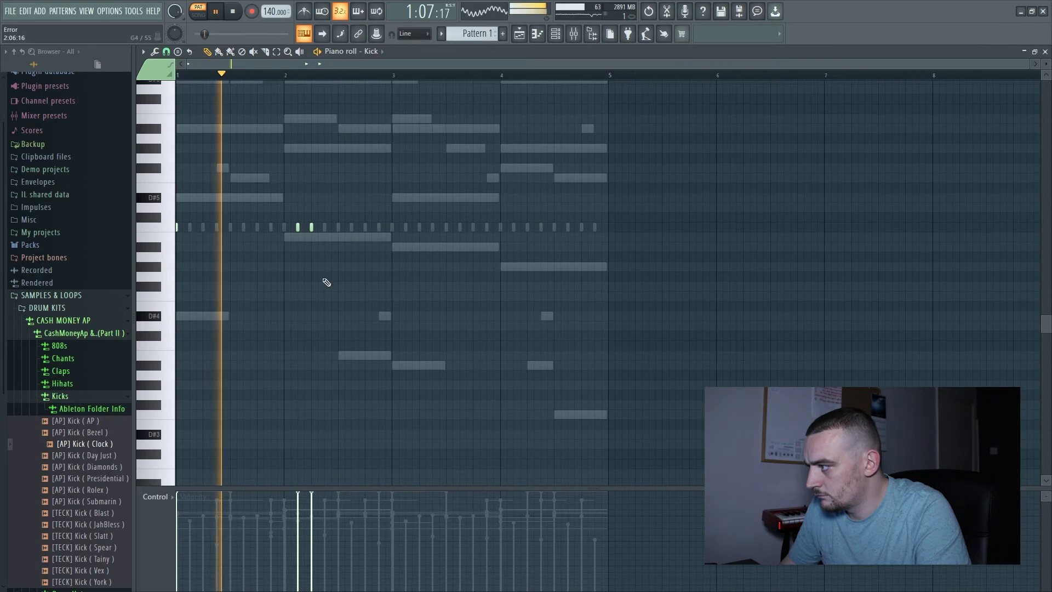
key("space")
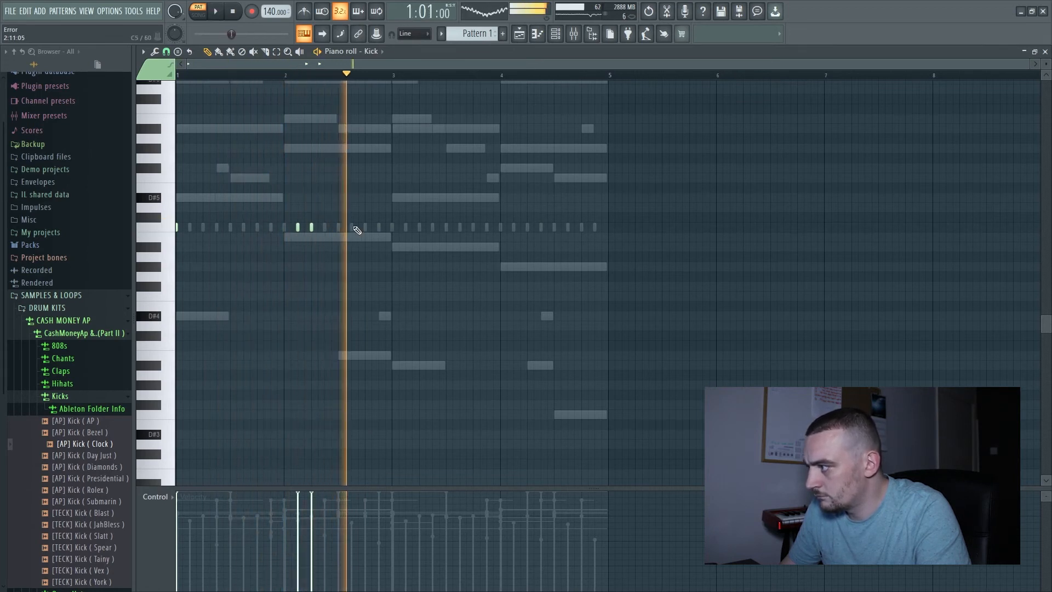
key("space")
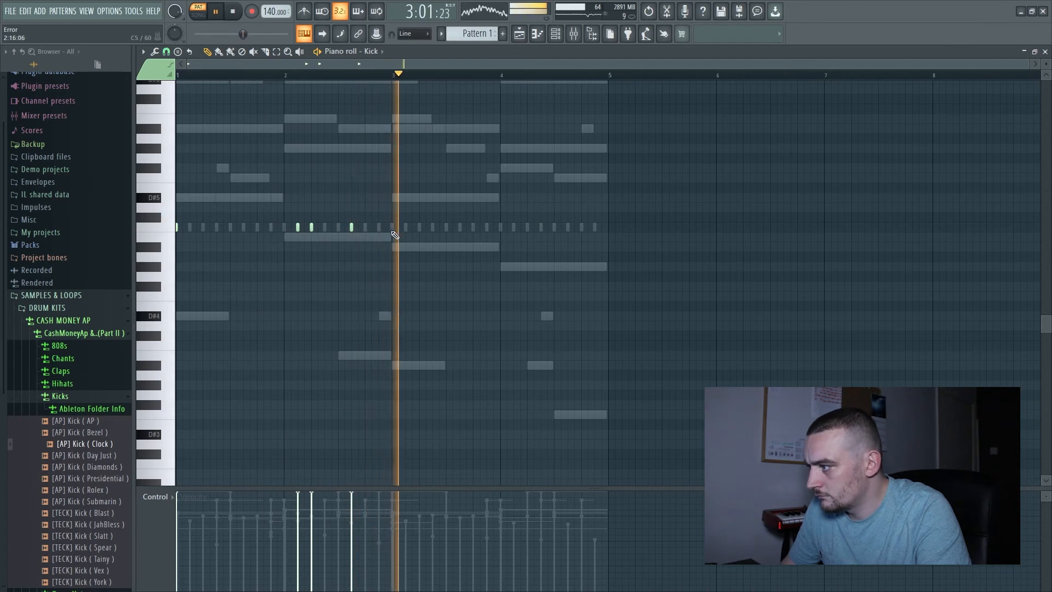
- Place Kick hits in bar 3 on steps 7 and 13
key("space")
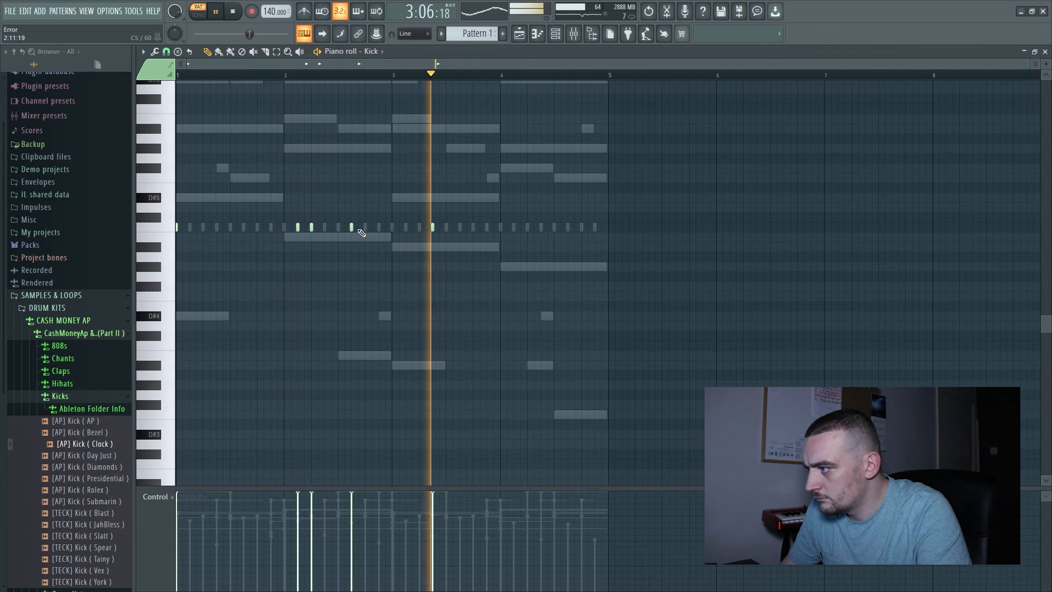
left_click(473, 228)
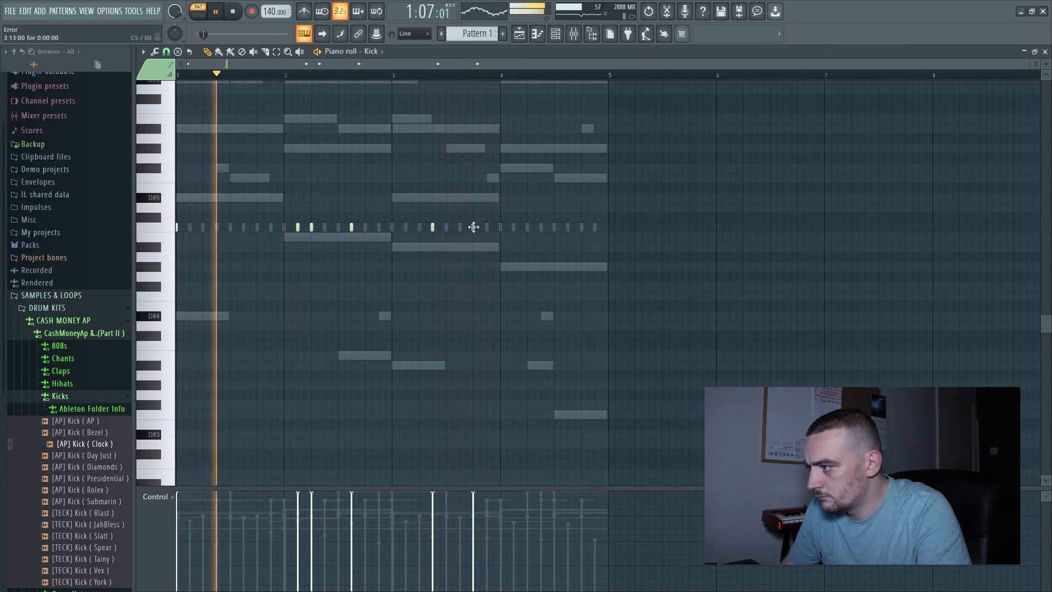
left_click(485, 229)
right_click(486, 228)
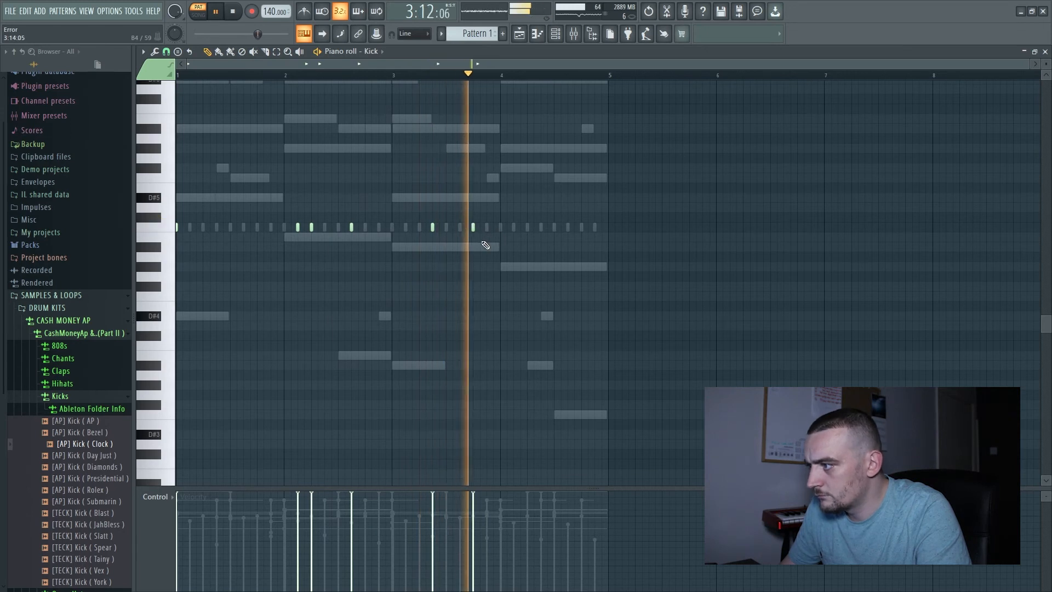
- Place Kick hits in bar 4 on steps 3 and 5 and restart the pattern's playback
key("space")
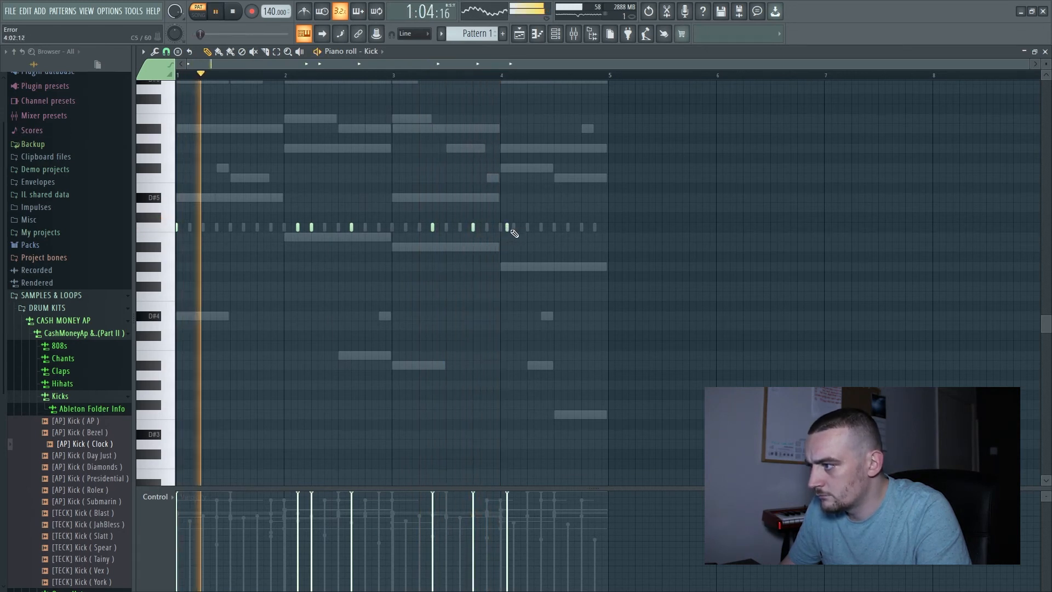
left_click_drag(507, 228, 515, 228)
left_click(528, 228)
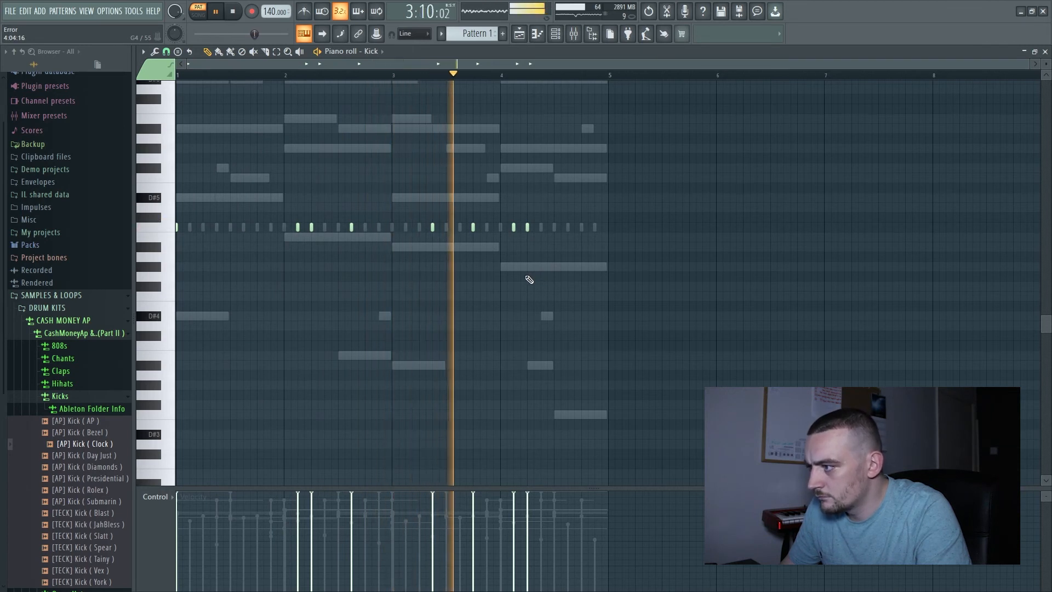
key("space")
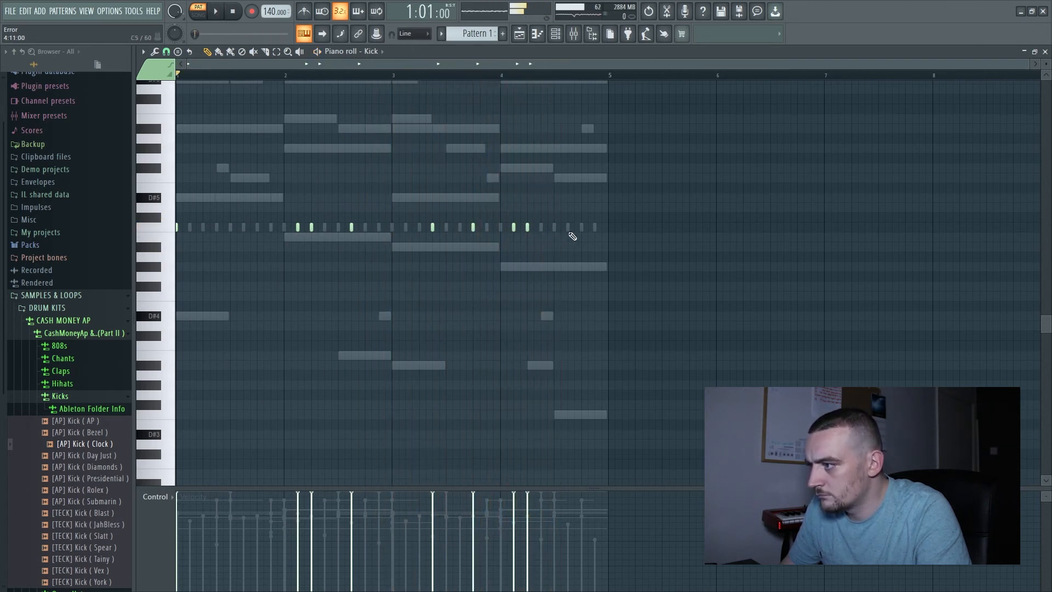